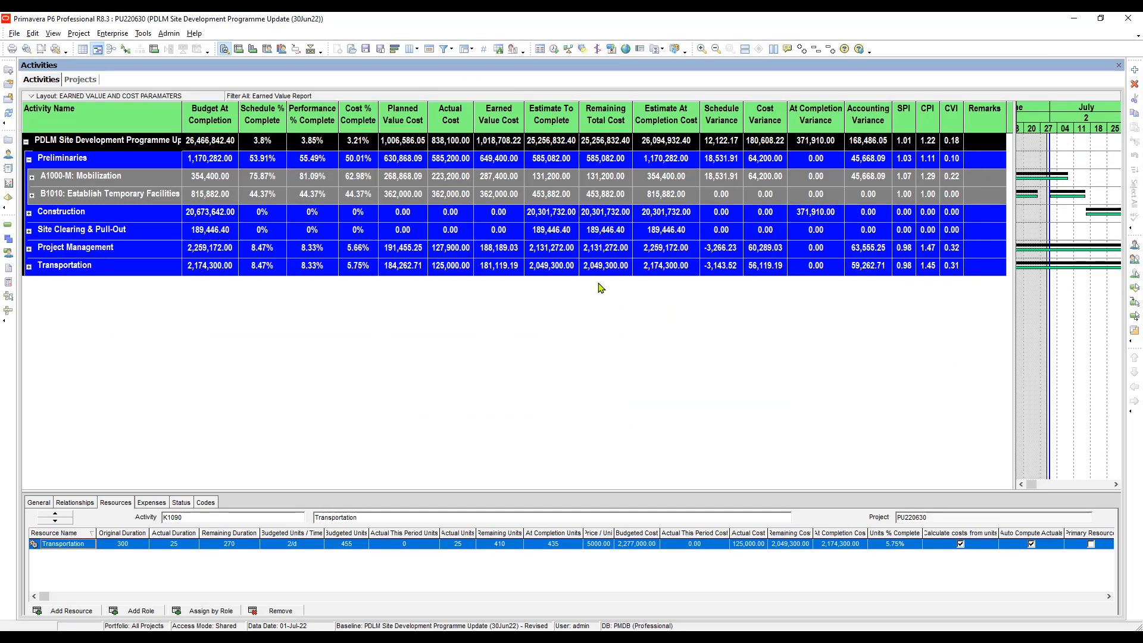
Review the earned value columns: Preliminaries schedule variance, estimate at completion, estimate to complete and remaining cost
{"action": "left_click", "coordinate": [81, 81]}
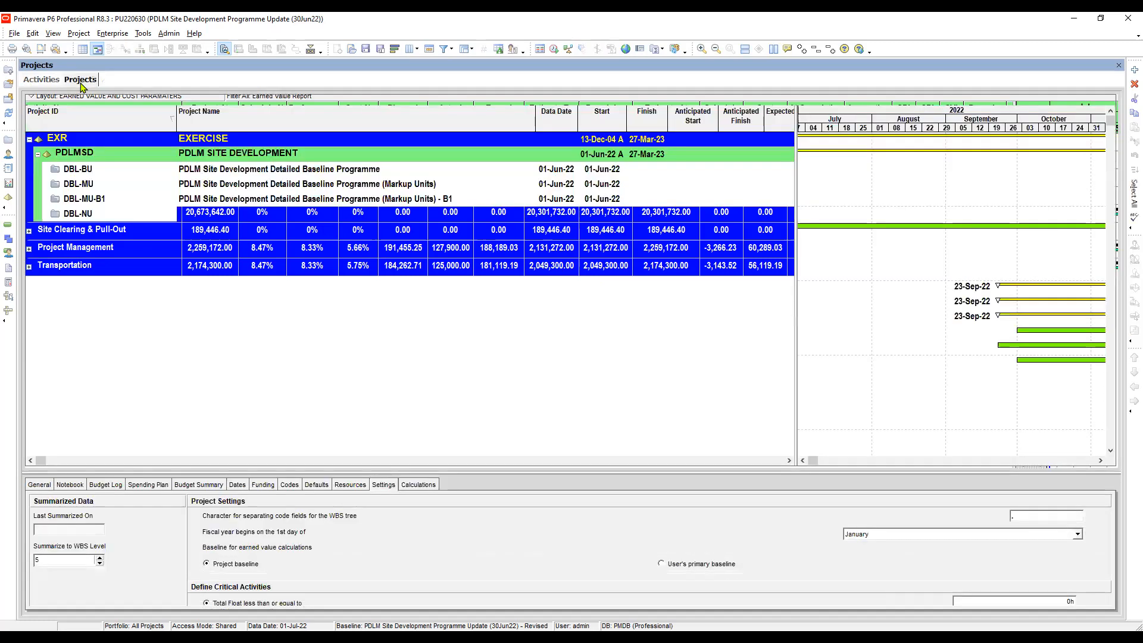
{"action": "left_click", "coordinate": [42, 83]}
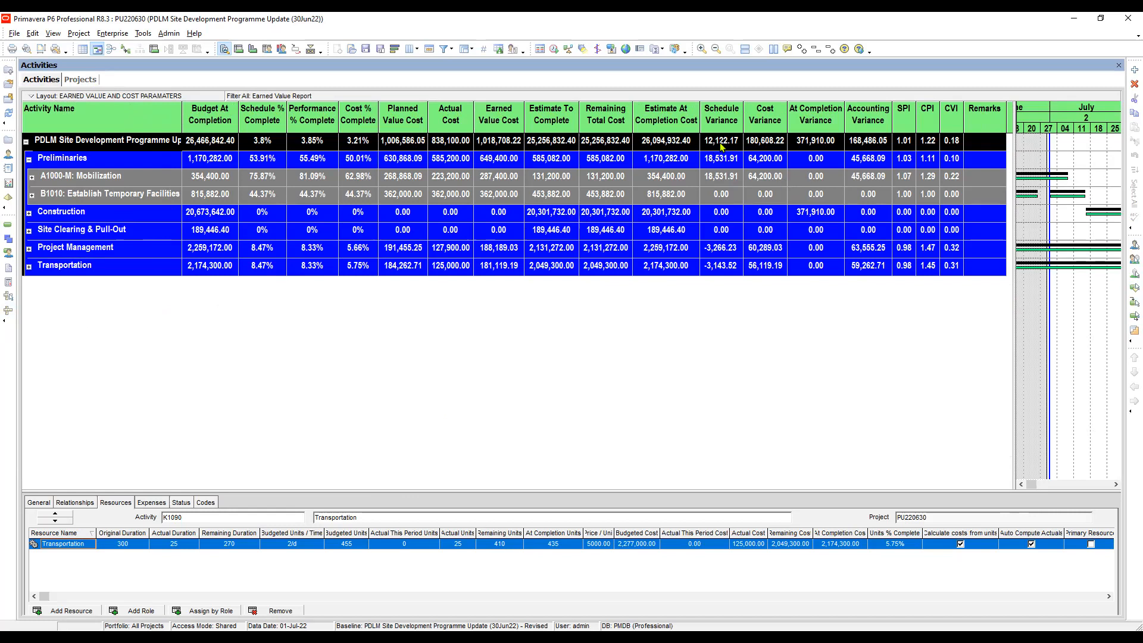
{"action": "left_click", "coordinate": [734, 159]}
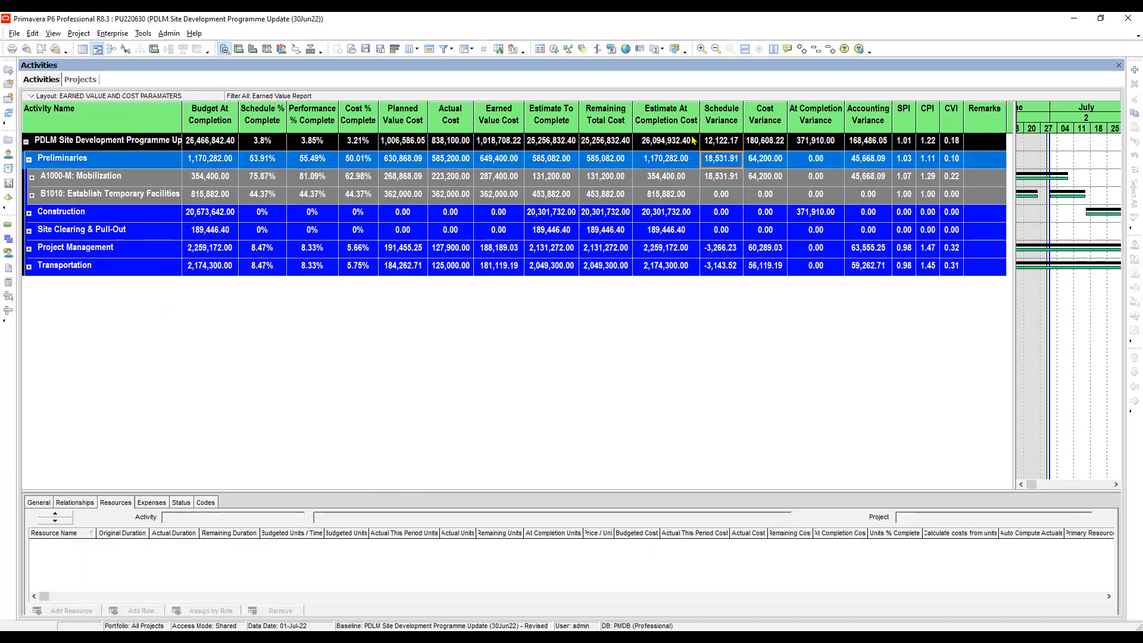
{"action": "left_click", "coordinate": [675, 144]}
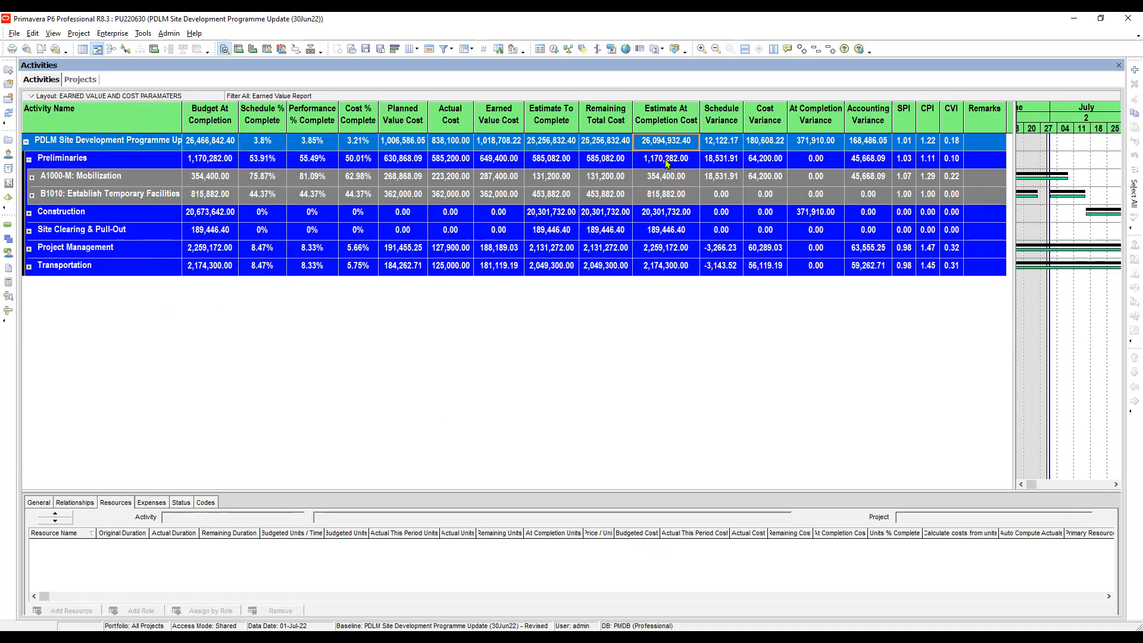
{"action": "left_click", "coordinate": [665, 159]}
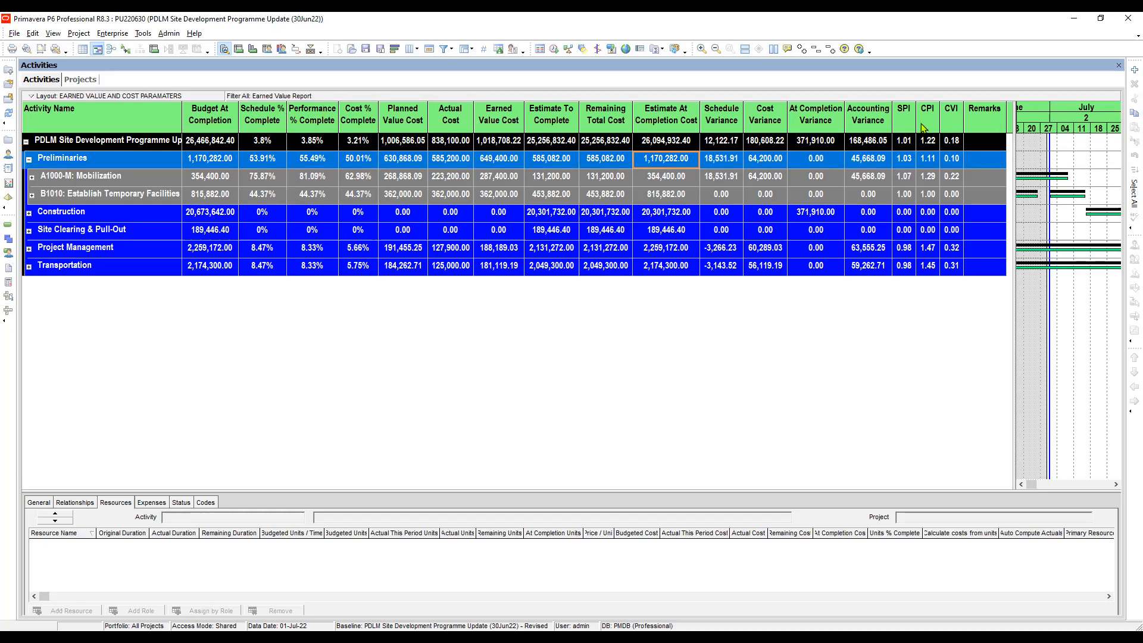
{"action": "left_click", "coordinate": [545, 140]}
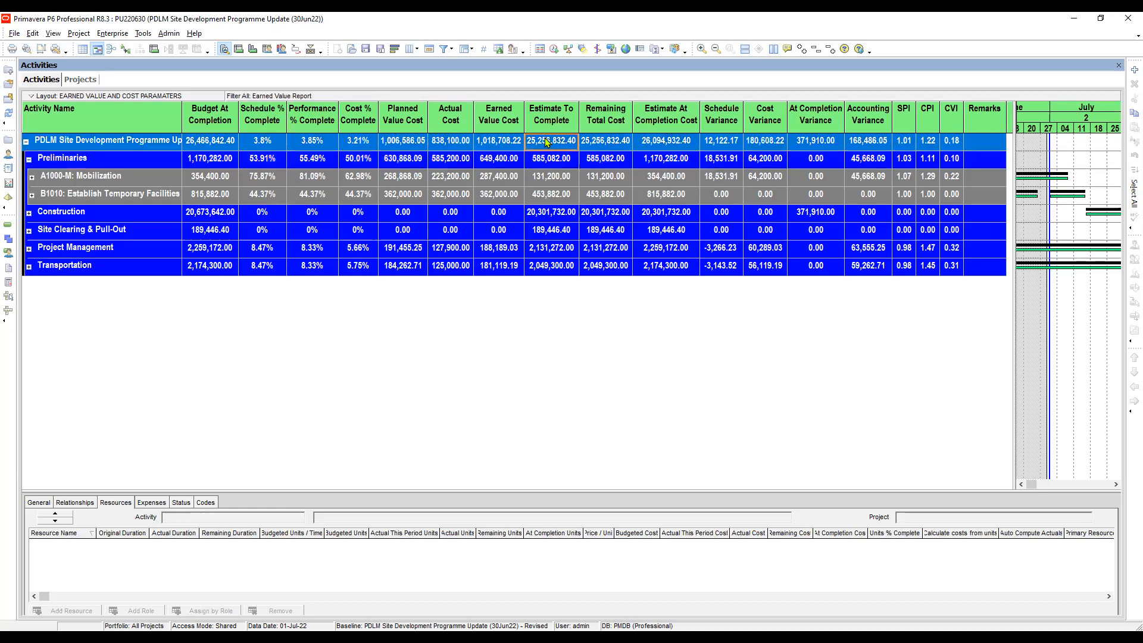
{"action": "left_click", "coordinate": [603, 146]}
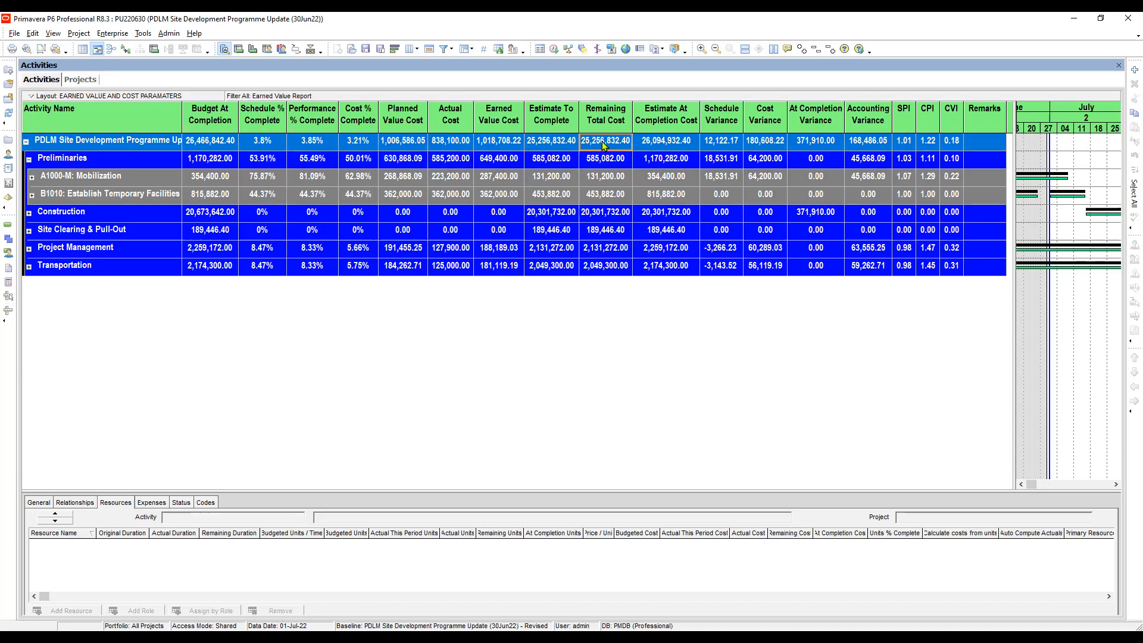
{"action": "left_click", "coordinate": [551, 147]}
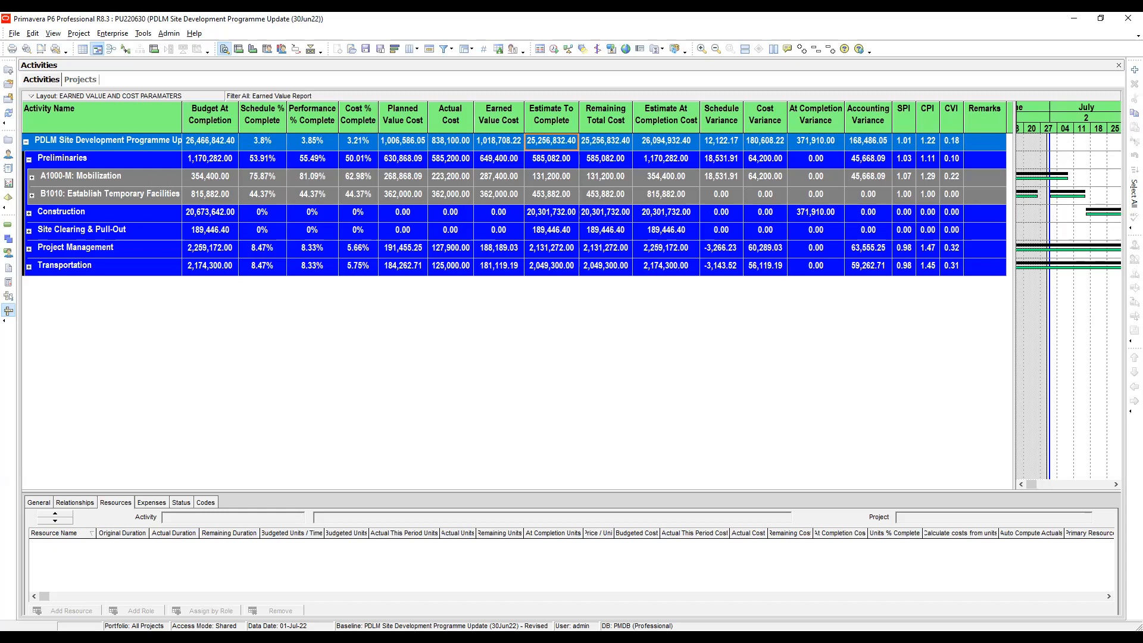
In Maintain Baselines, select the Revised baseline and add another baseline for the update project
{"action": "key", "text": "alt+Tab"}
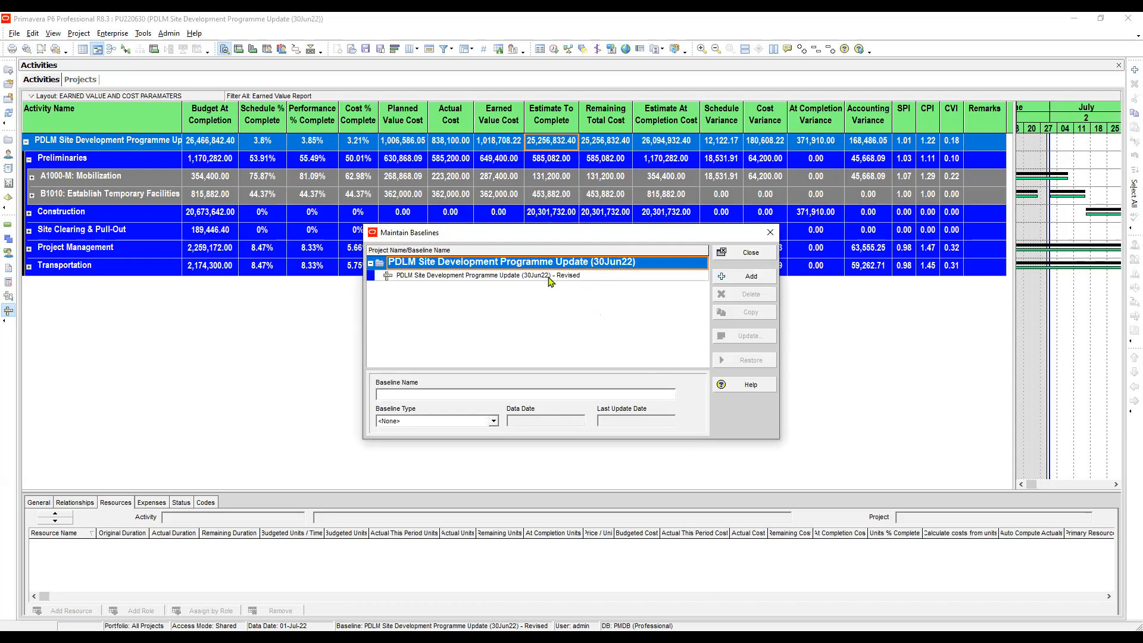
{"action": "left_click", "coordinate": [552, 276]}
{"action": "left_click_drag", "start_coordinate": [561, 237], "coordinate": [567, 175]}
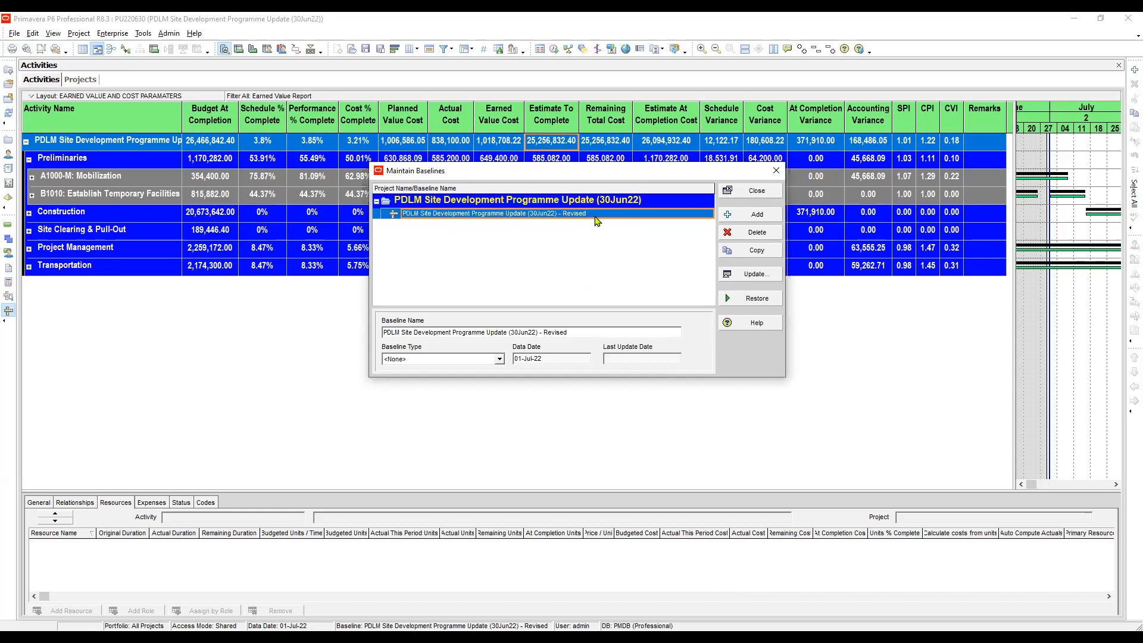
{"action": "left_click", "coordinate": [465, 215]}
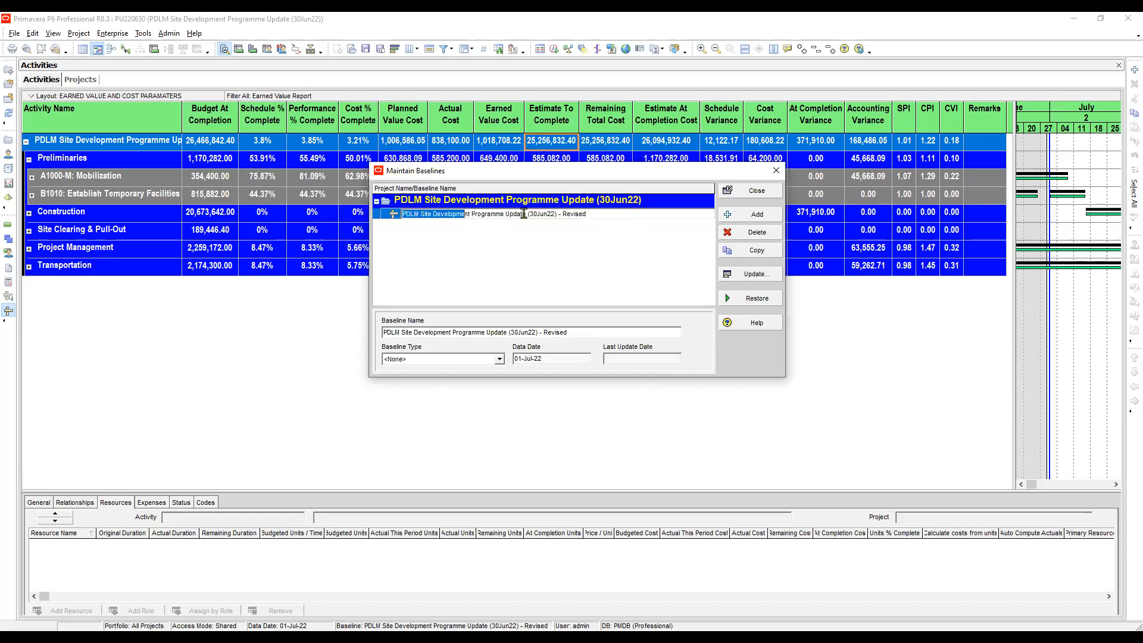
{"action": "left_click", "coordinate": [605, 233]}
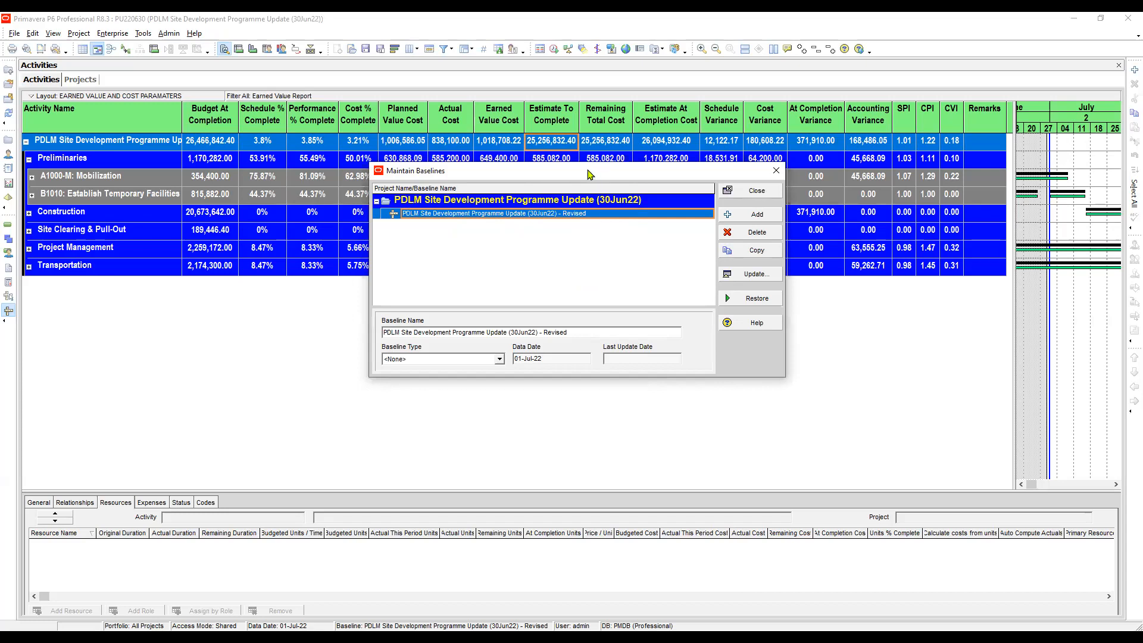
{"action": "left_click_drag", "start_coordinate": [589, 174], "coordinate": [564, 181]}
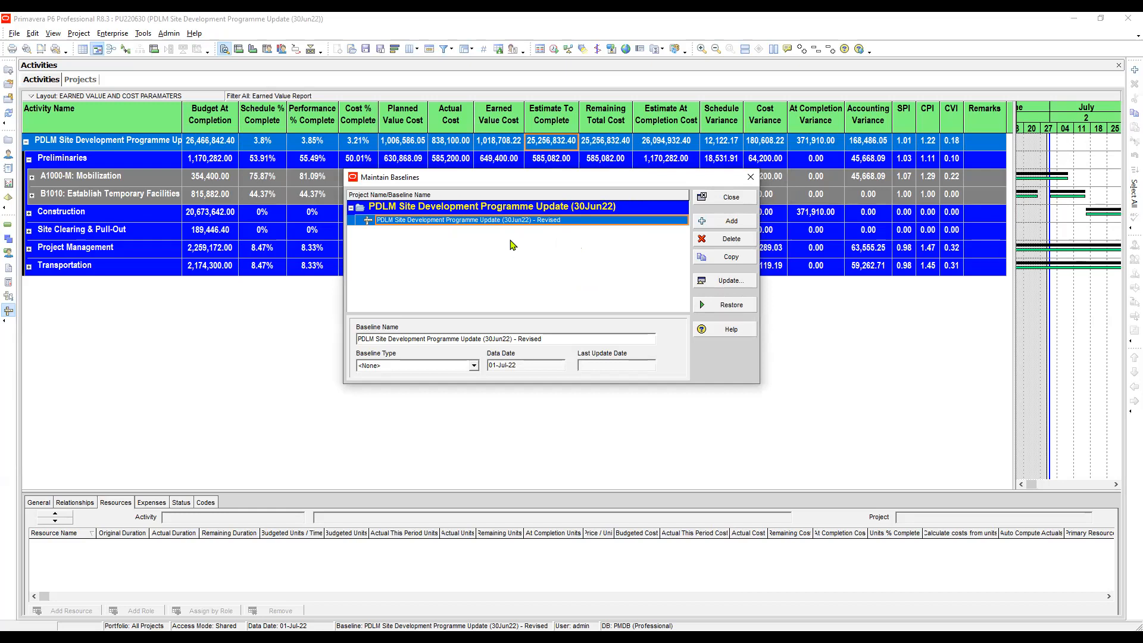
{"action": "left_click", "coordinate": [736, 223]}
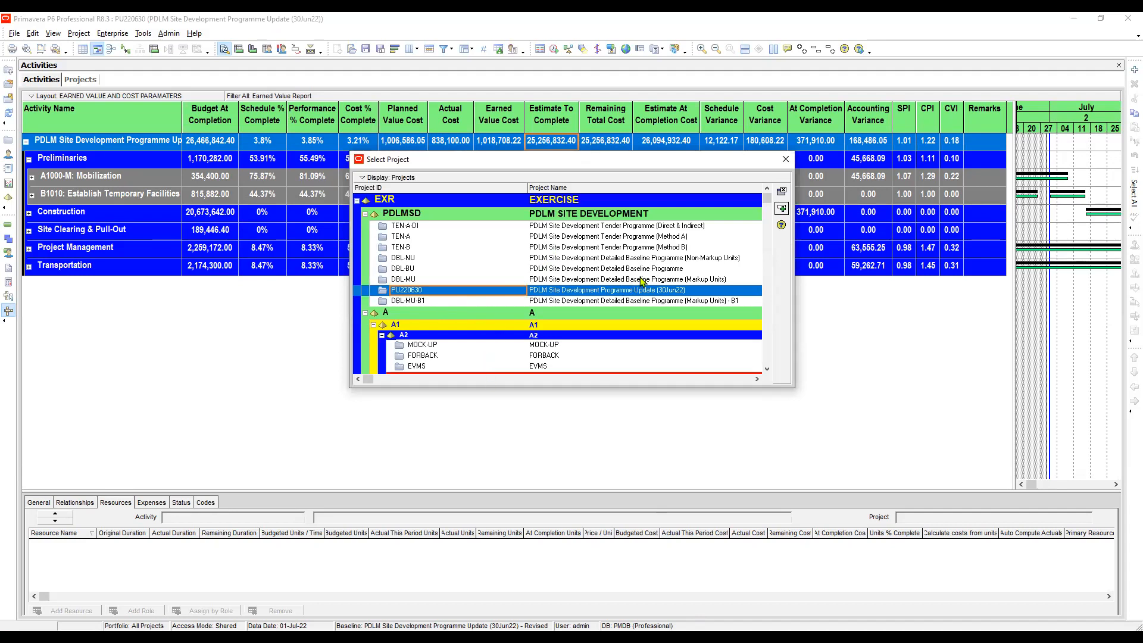
Select DBL-MU, the Detailed Baseline Programme (Markup Units), and add it to Maintain Baselines
{"action": "left_click", "coordinate": [431, 281]}
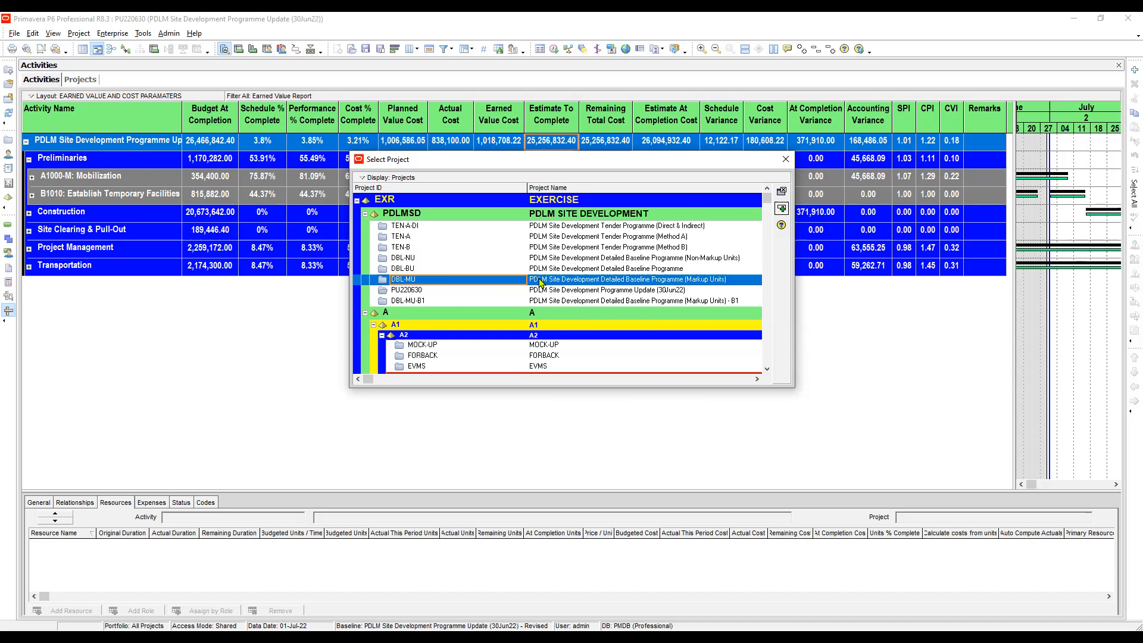
{"action": "scroll", "coordinate": [541, 283], "scroll_direction": "right", "scroll_amount": 5}
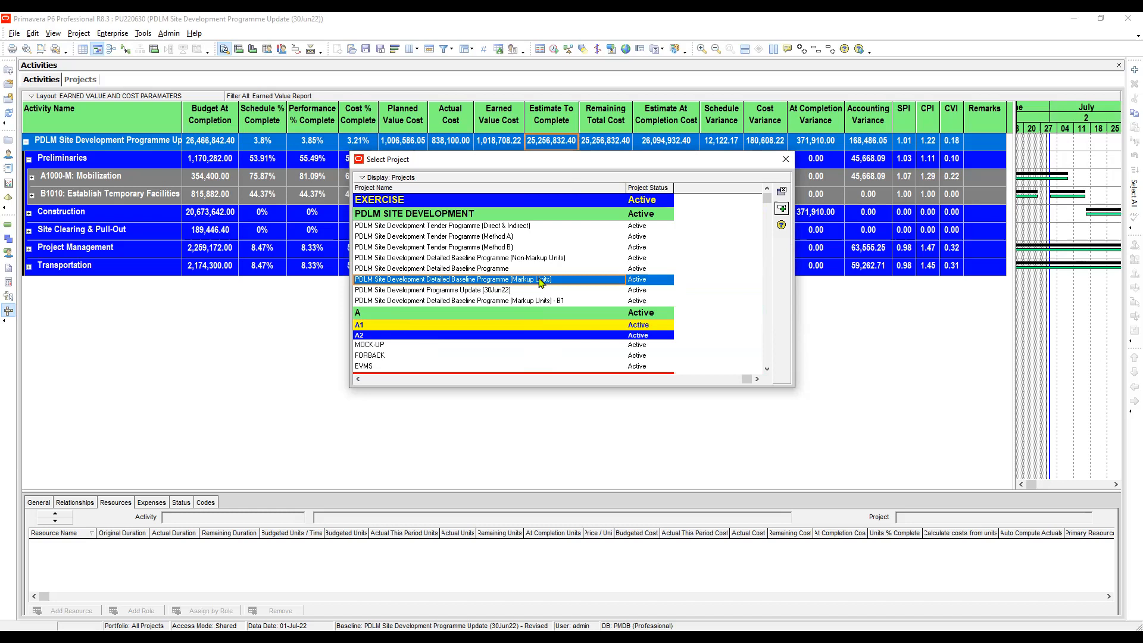
{"action": "left_click", "coordinate": [369, 380]}
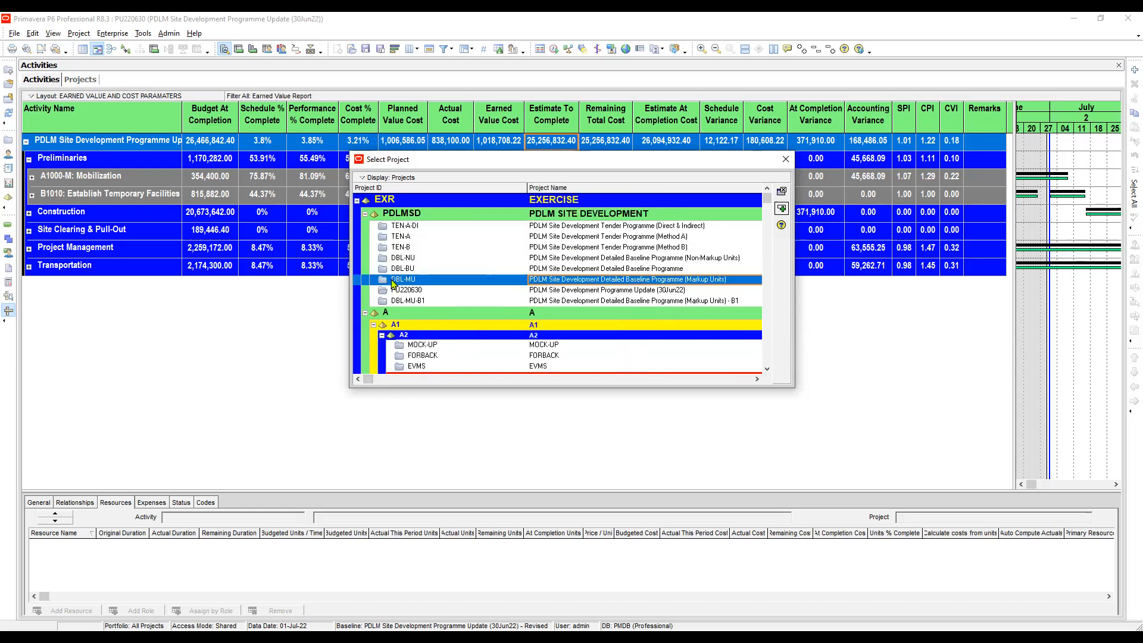
{"action": "left_click", "coordinate": [410, 282]}
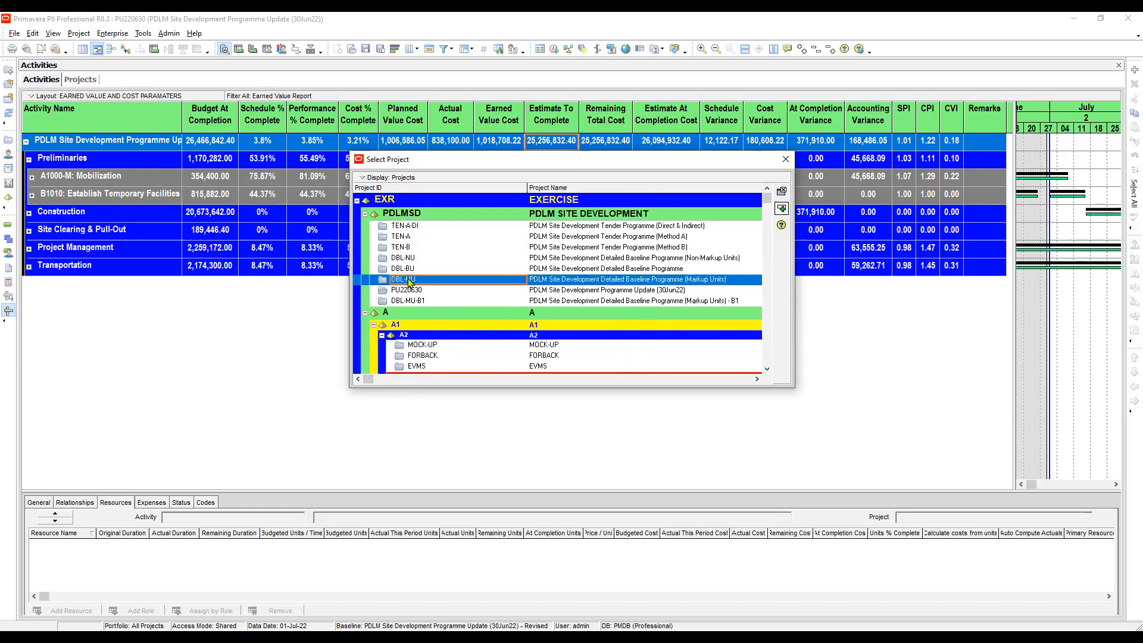
{"action": "double_click", "coordinate": [410, 282]}
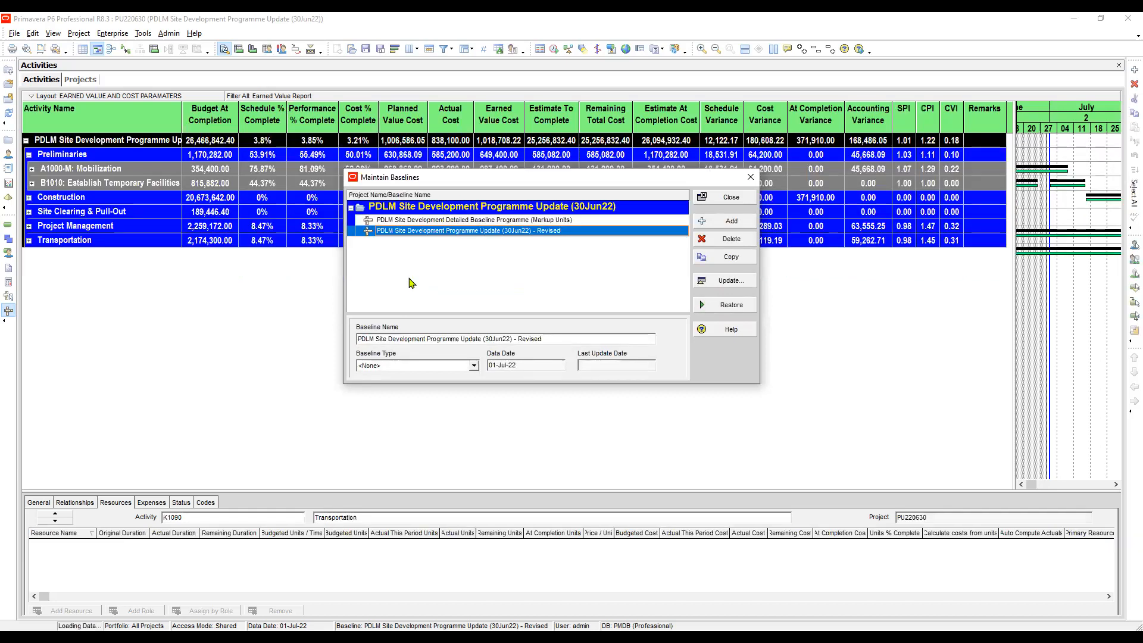
Compare the Markup Units and Revised baselines' names and data dates, then close Maintain Baselines
{"action": "left_click", "coordinate": [536, 221]}
{"action": "left_click", "coordinate": [493, 231]}
{"action": "left_click", "coordinate": [509, 221]}
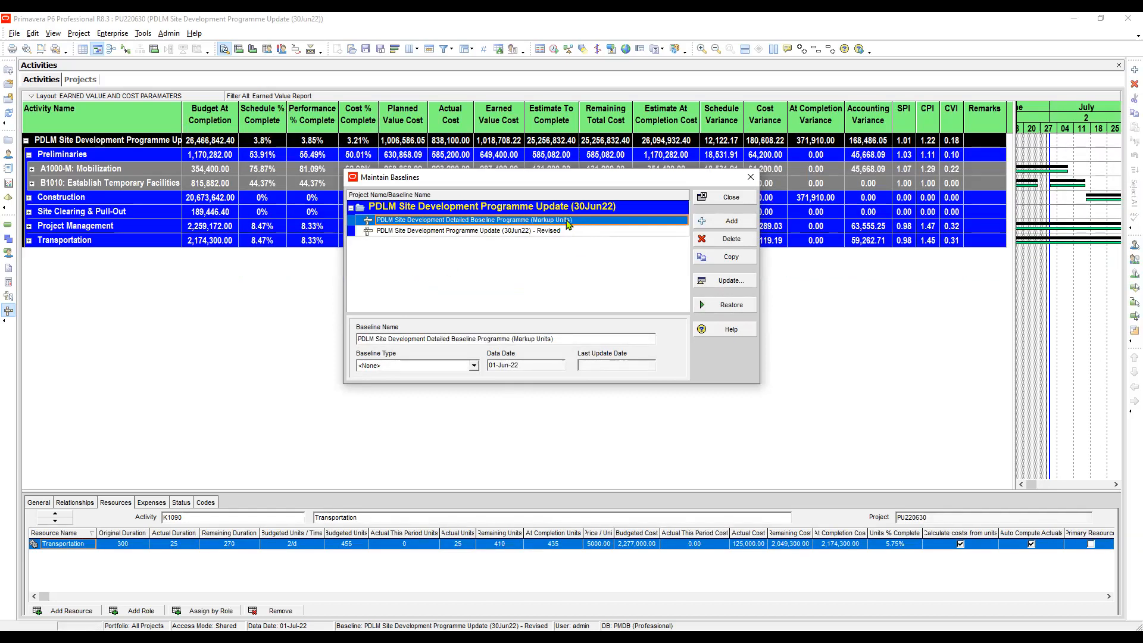
{"action": "left_click", "coordinate": [518, 228]}
{"action": "left_click", "coordinate": [565, 221]}
{"action": "left_click", "coordinate": [732, 201]}
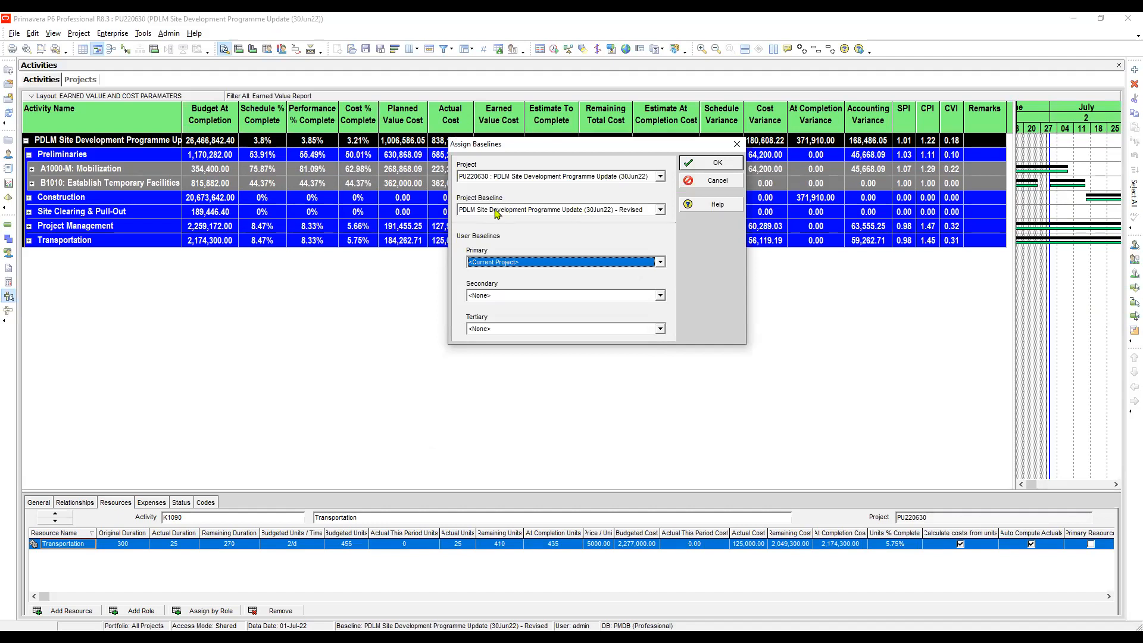
Choose Detailed Baseline Programme (Markup Units) in the Project Baseline dropdown and apply the assignment
{"action": "left_click", "coordinate": [555, 209]}
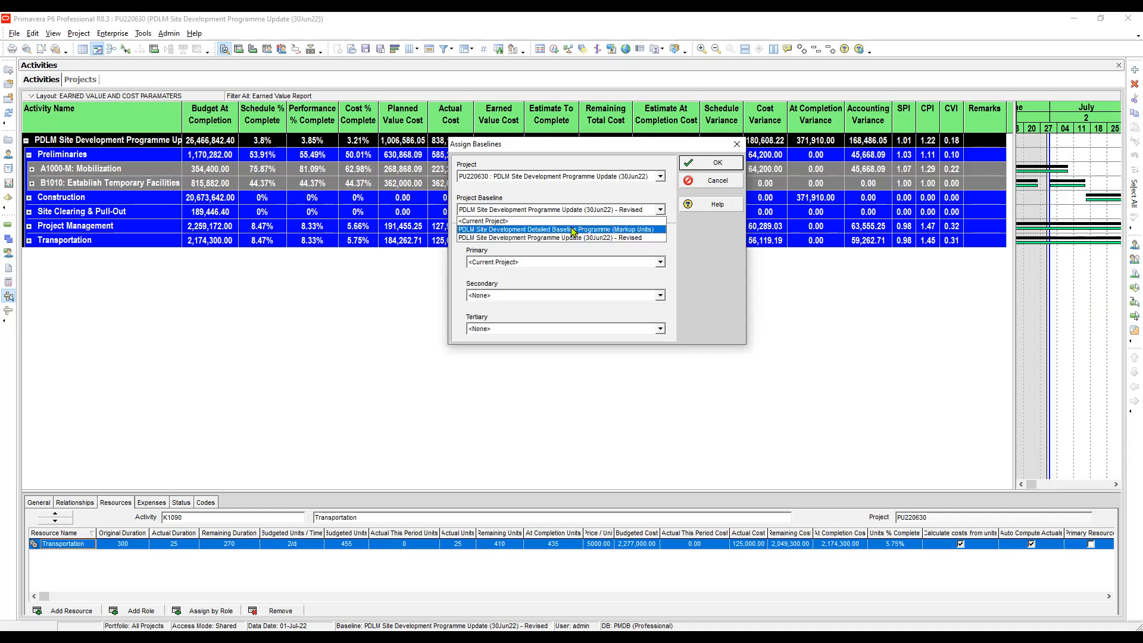
{"action": "left_click", "coordinate": [573, 230]}
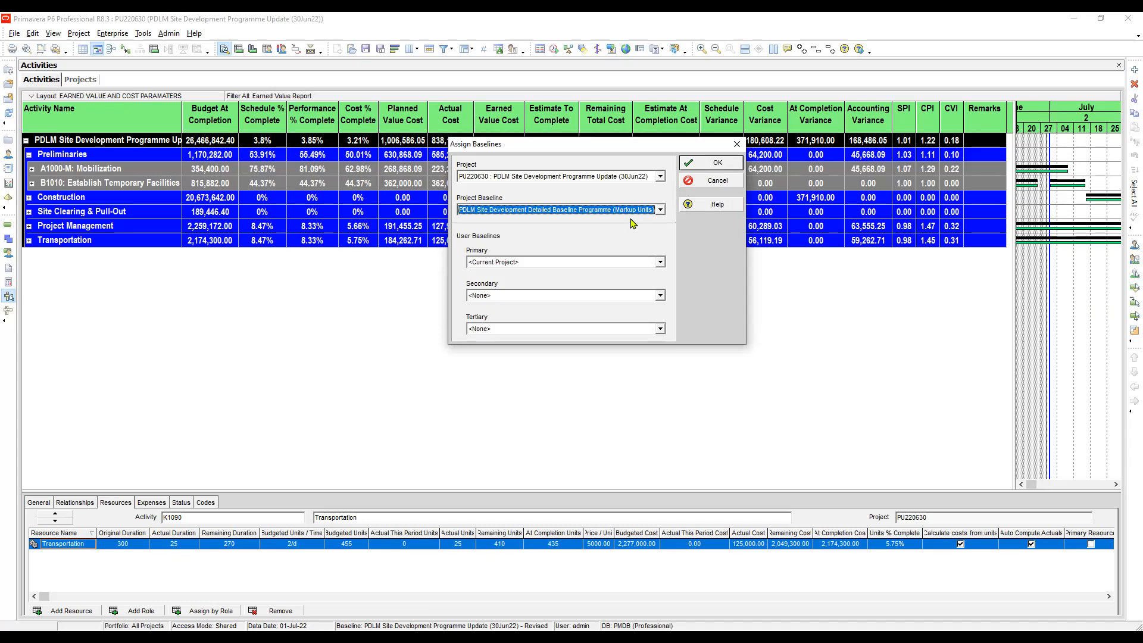
{"action": "left_click", "coordinate": [593, 210]}
{"action": "left_click", "coordinate": [588, 229]}
{"action": "left_click", "coordinate": [719, 168]}
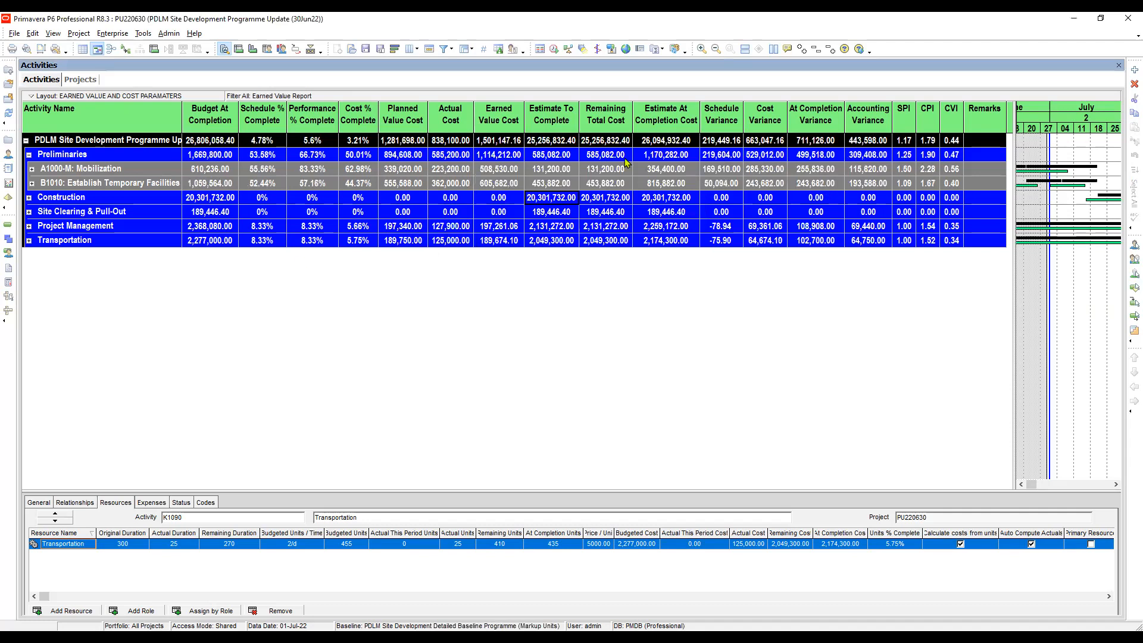
Check the project row's recalculated Cost % Complete and Planned Value Cost
{"action": "left_click", "coordinate": [272, 143]}
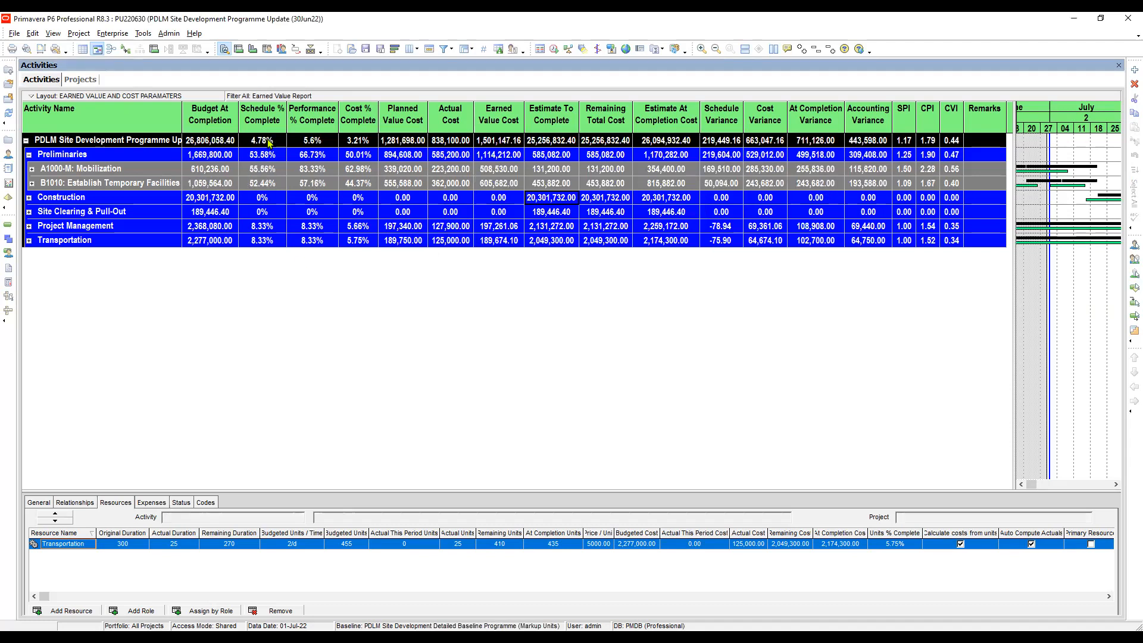
{"action": "left_click", "coordinate": [363, 141]}
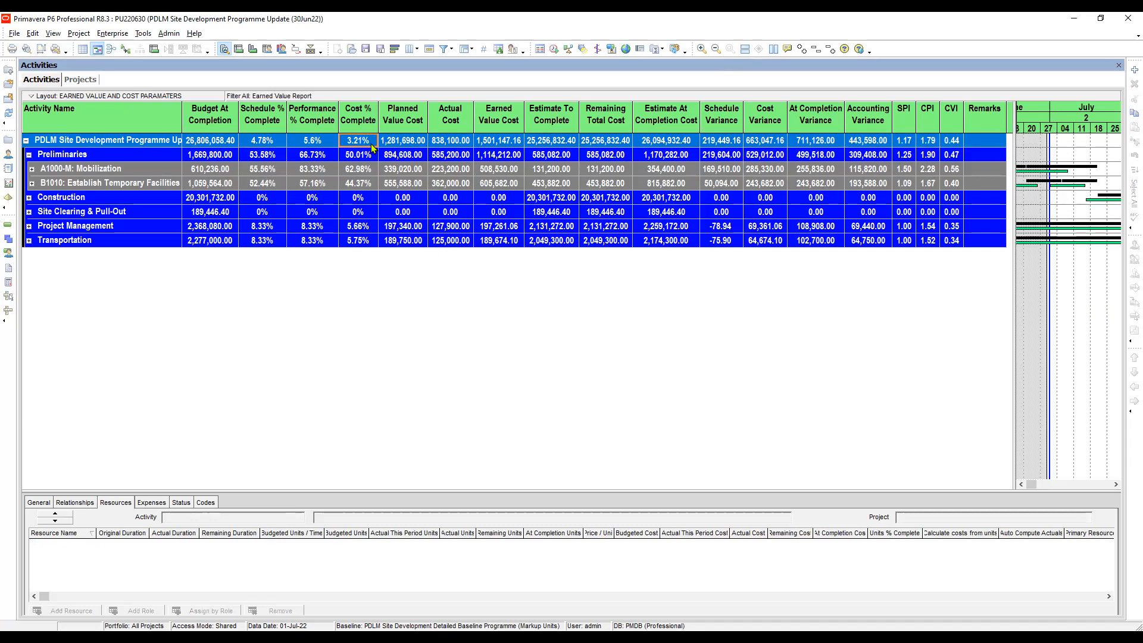
{"action": "left_click", "coordinate": [409, 144]}
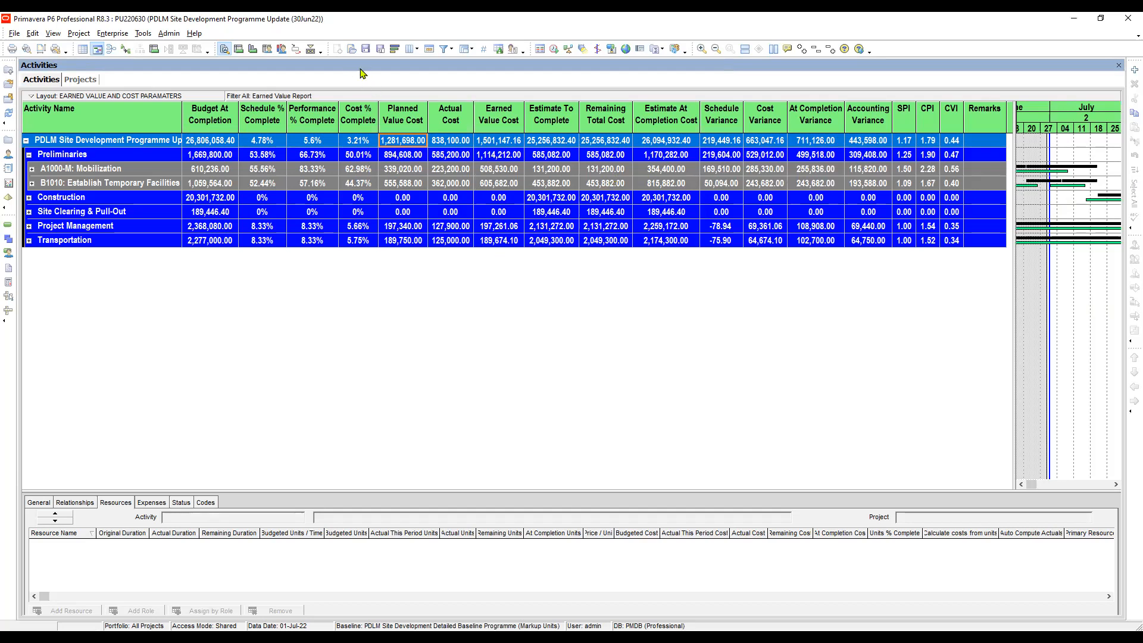
Set Admin Preferences earned value to 'Budgeted values with planned dates', then check Earned Value Cost
{"action": "left_click", "coordinate": [166, 34]}
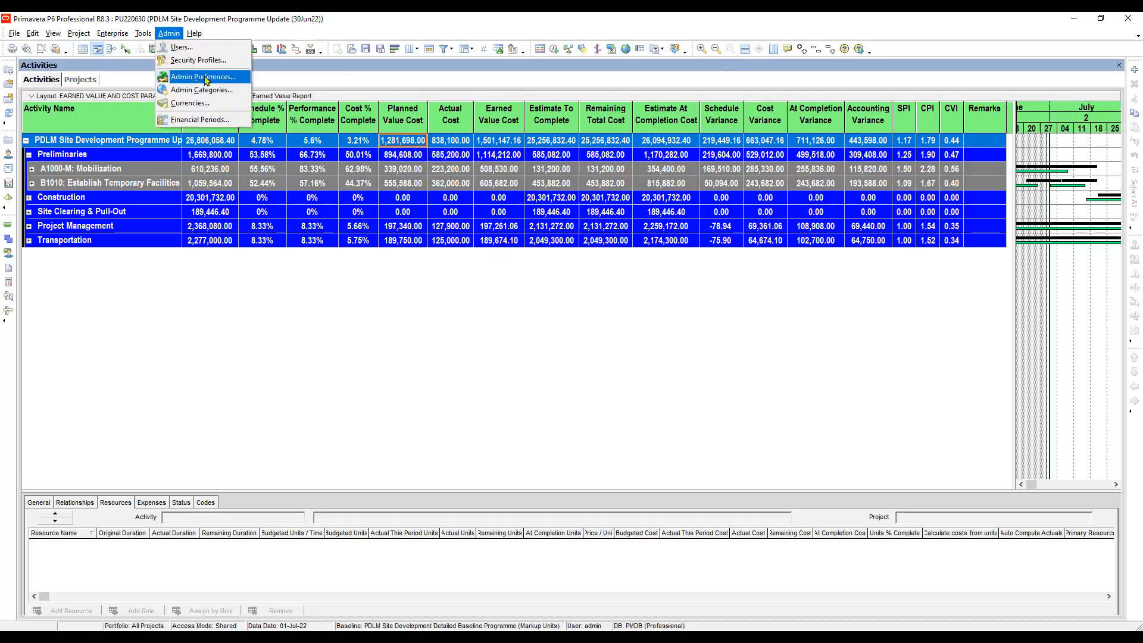
{"action": "left_click", "coordinate": [204, 77]}
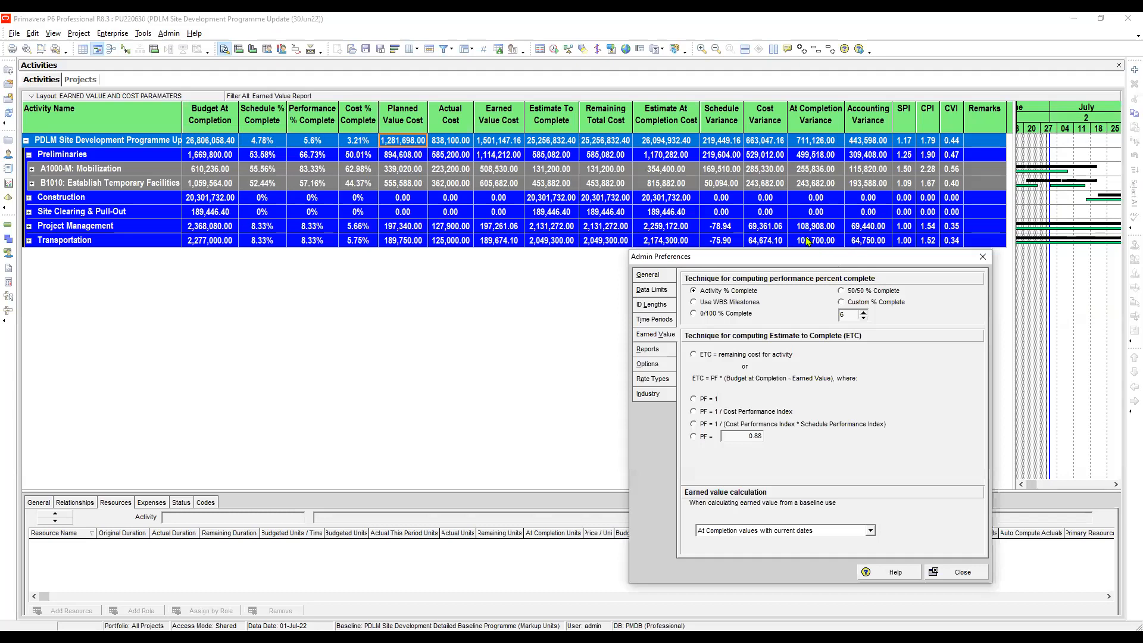
{"action": "left_click", "coordinate": [870, 531]}
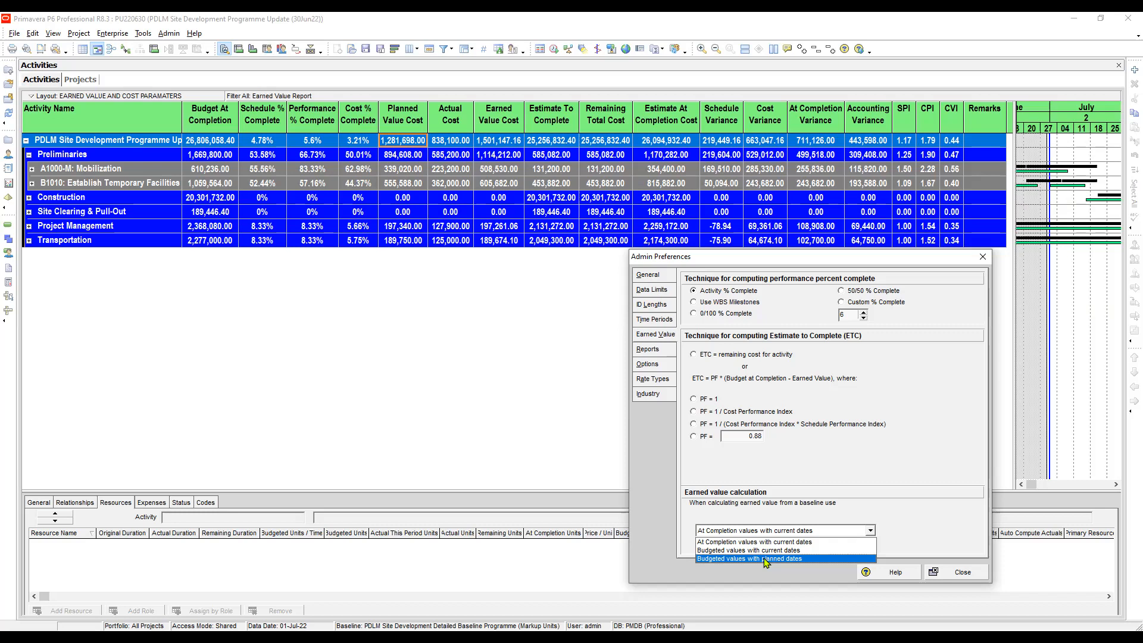
{"action": "left_click", "coordinate": [731, 559]}
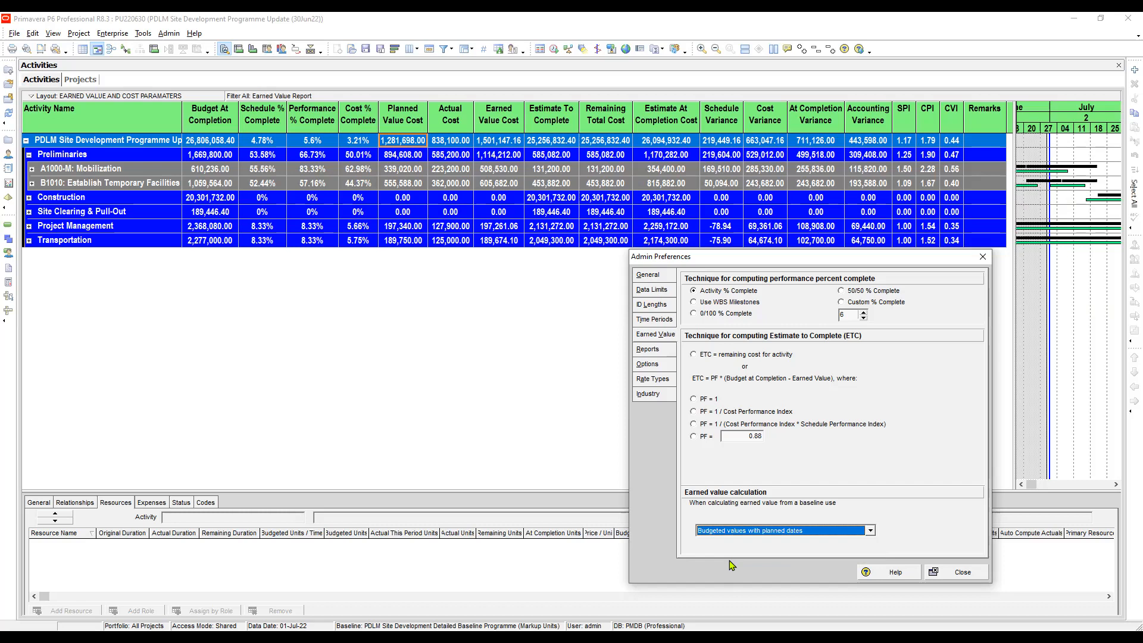
{"action": "left_click", "coordinate": [965, 574]}
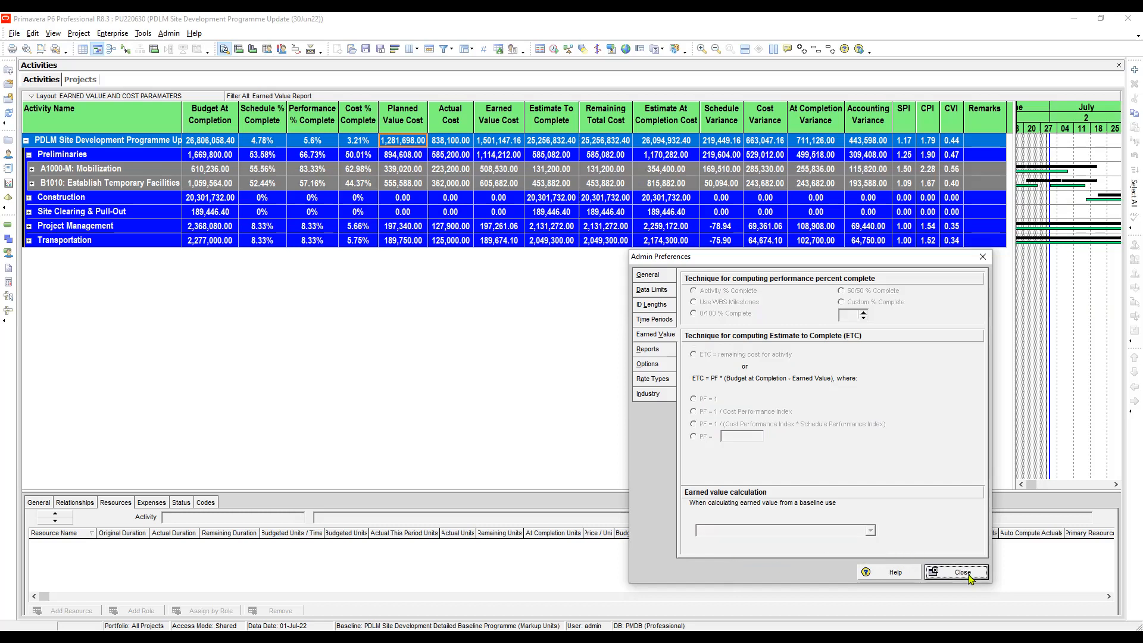
{"action": "left_click", "coordinate": [499, 143]}
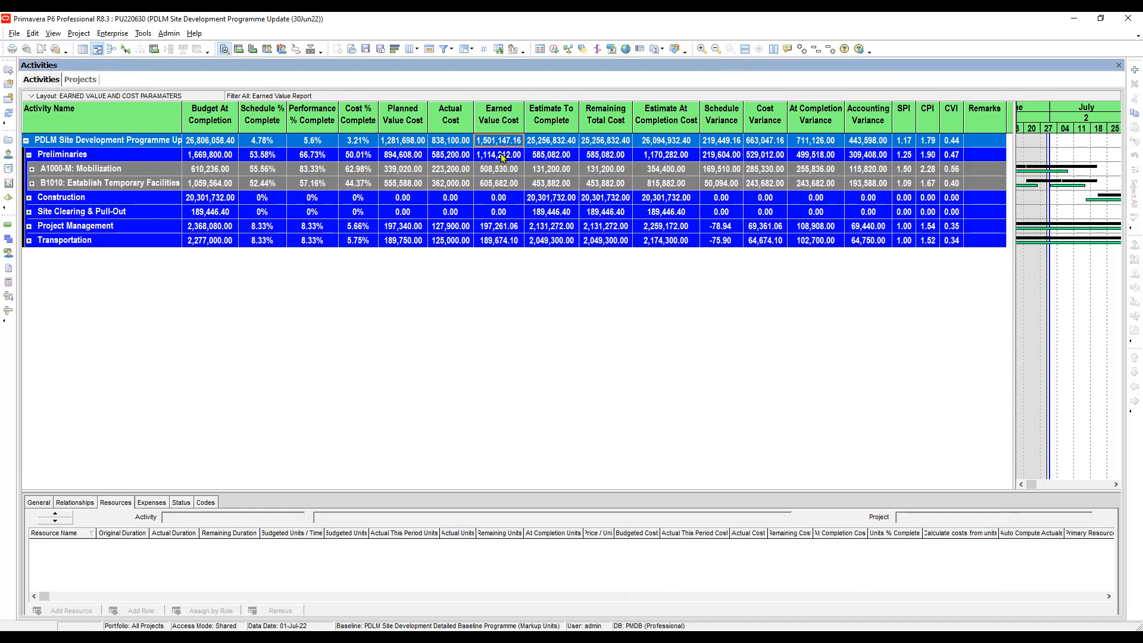
{"action": "left_click", "coordinate": [501, 153]}
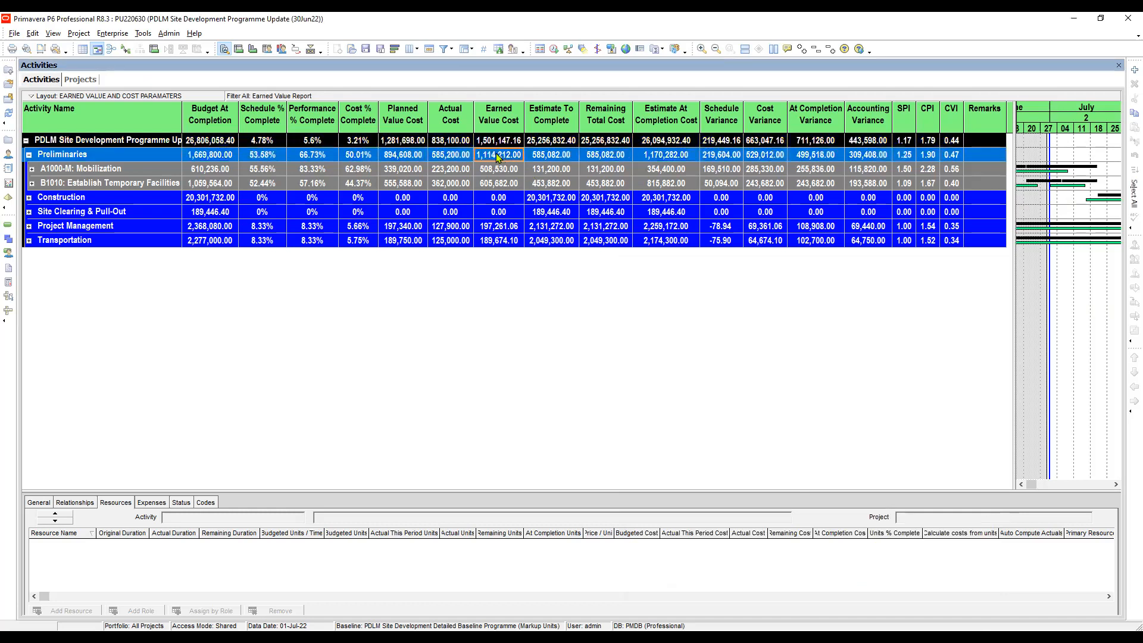
{"action": "left_click", "coordinate": [265, 143]}
{"action": "left_click", "coordinate": [263, 155]}
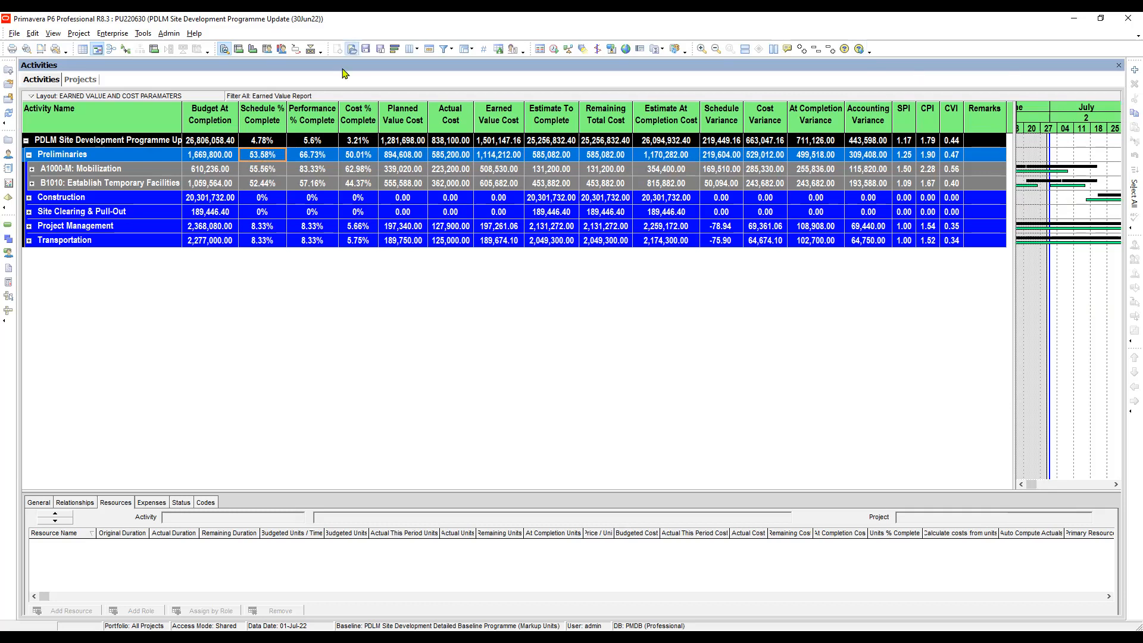
{"action": "key", "text": "Right"}
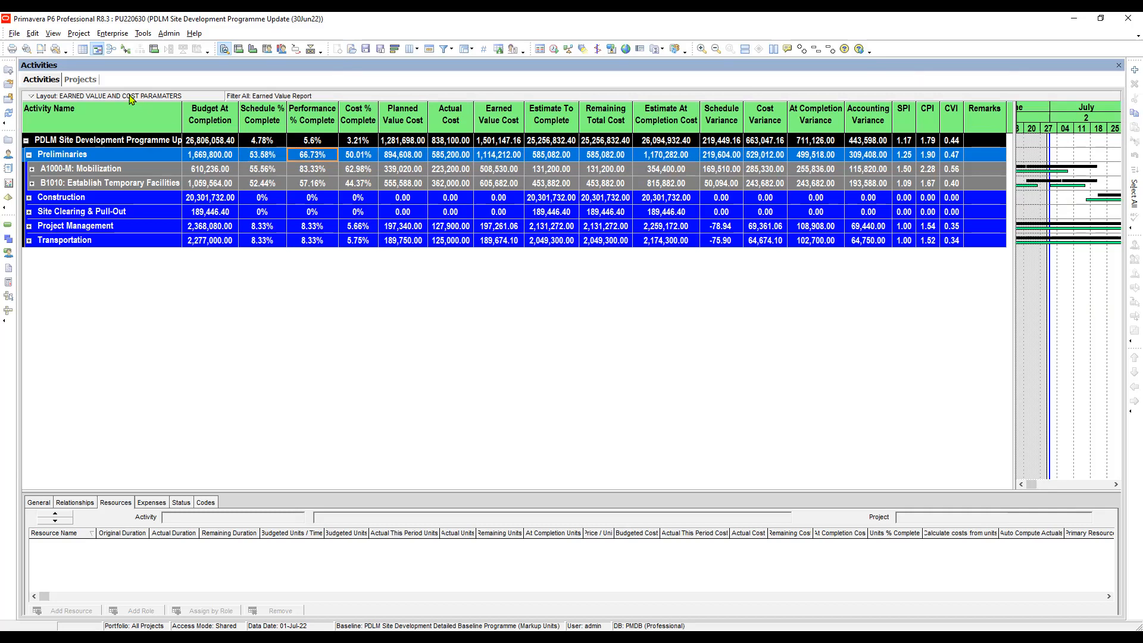
{"action": "left_click", "coordinate": [566, 142]}
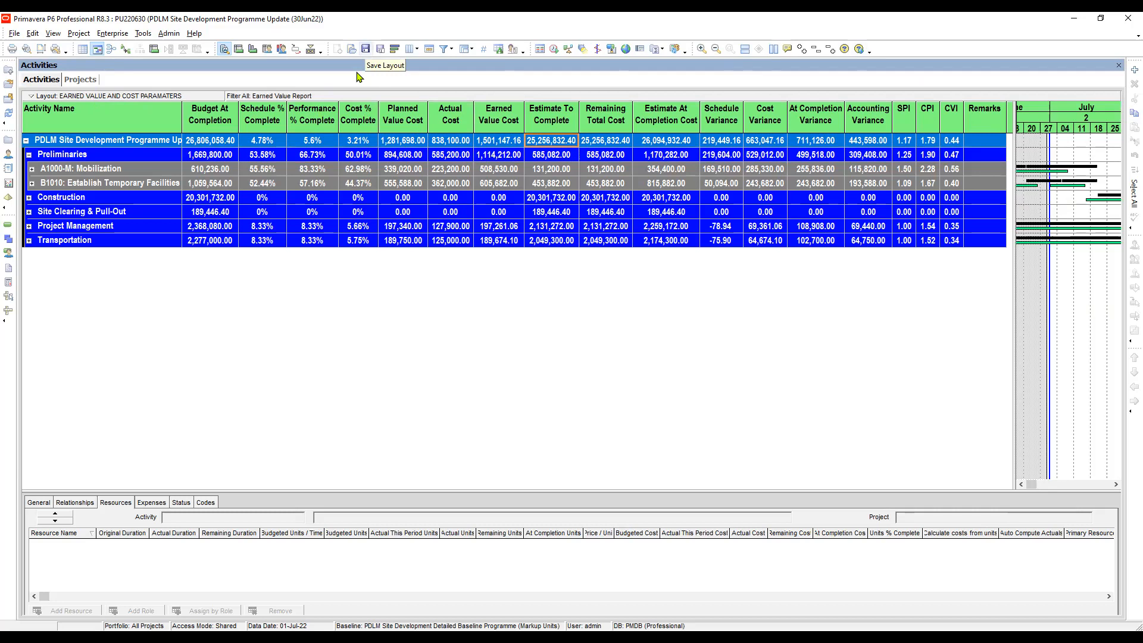
{"action": "left_click", "coordinate": [400, 155]}
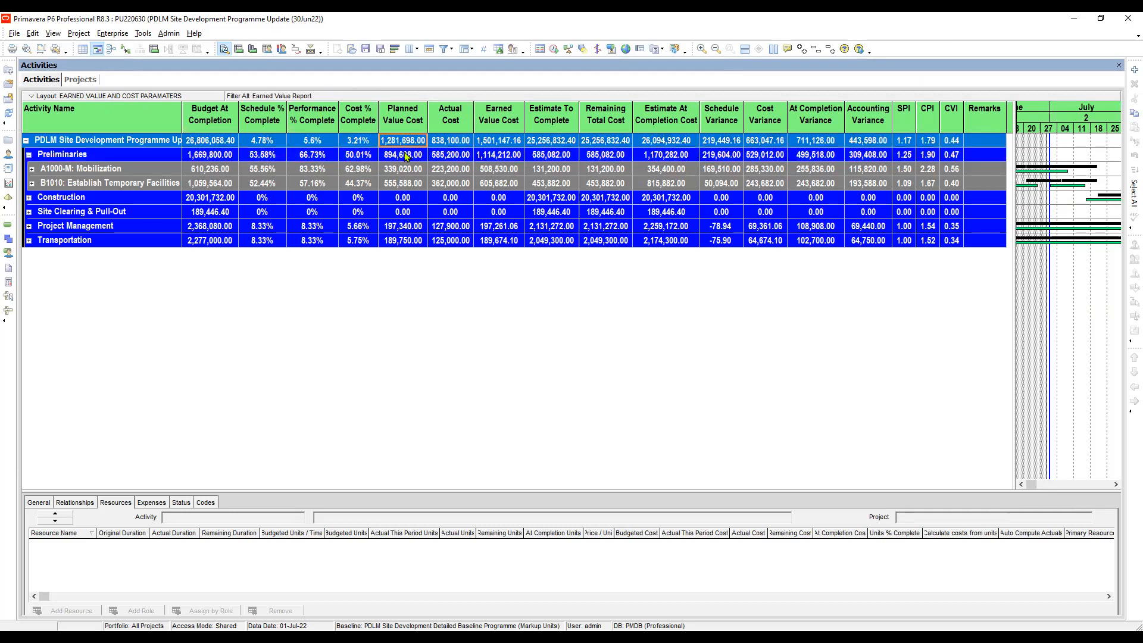
{"action": "left_click", "coordinate": [407, 144]}
{"action": "left_click", "coordinate": [448, 139]}
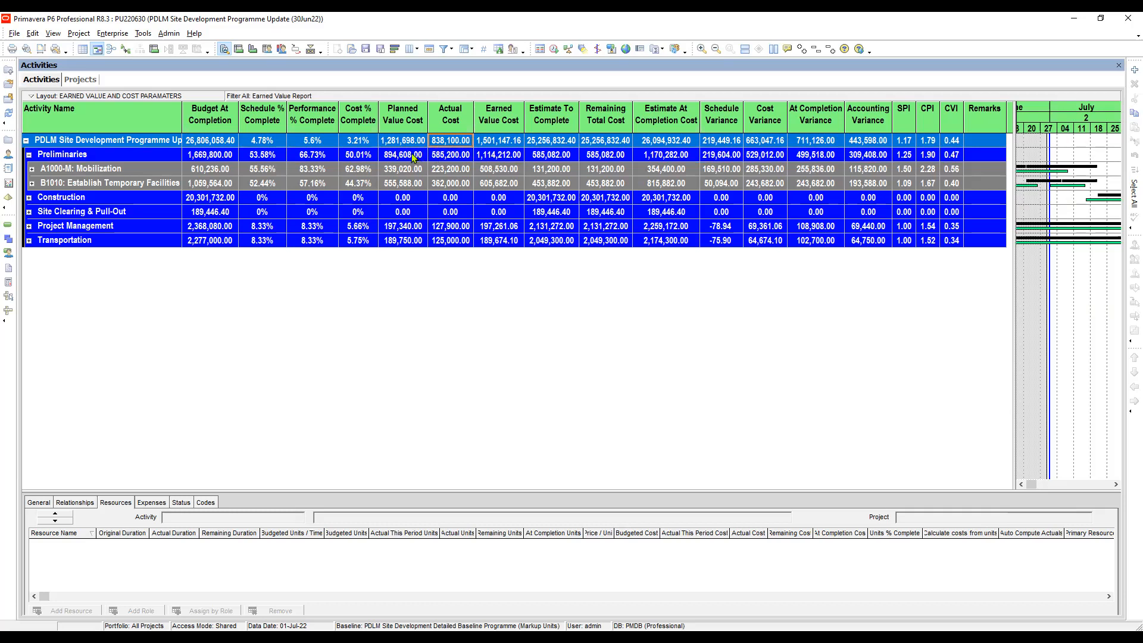
{"action": "left_click", "coordinate": [414, 141]}
{"action": "left_click", "coordinate": [455, 143]}
{"action": "left_click", "coordinate": [412, 143]}
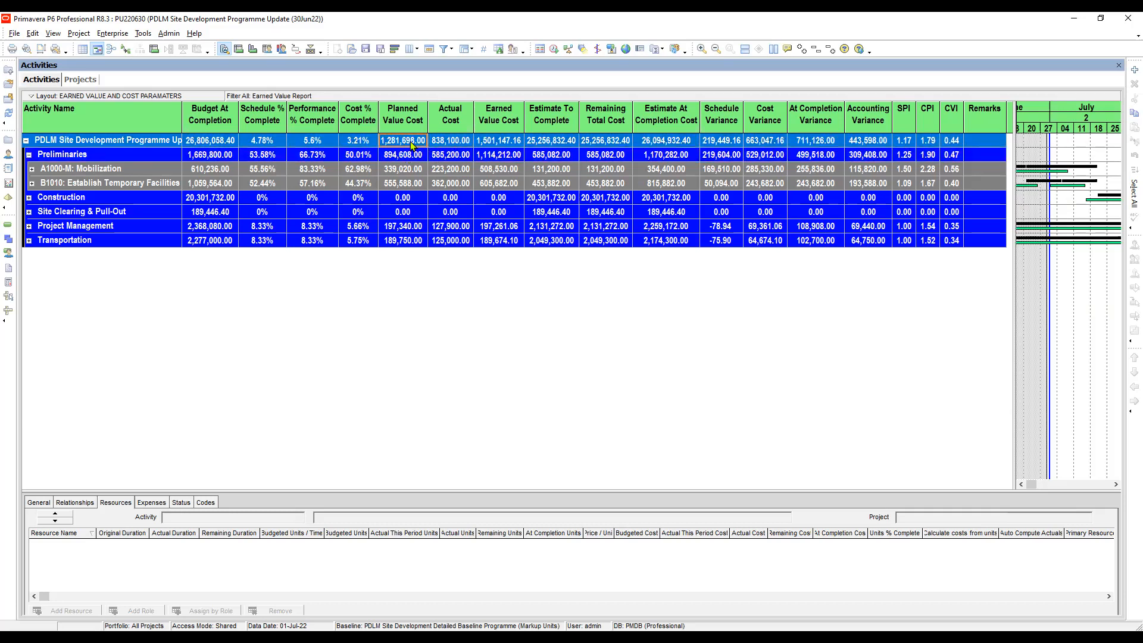
{"action": "left_click", "coordinate": [451, 141]}
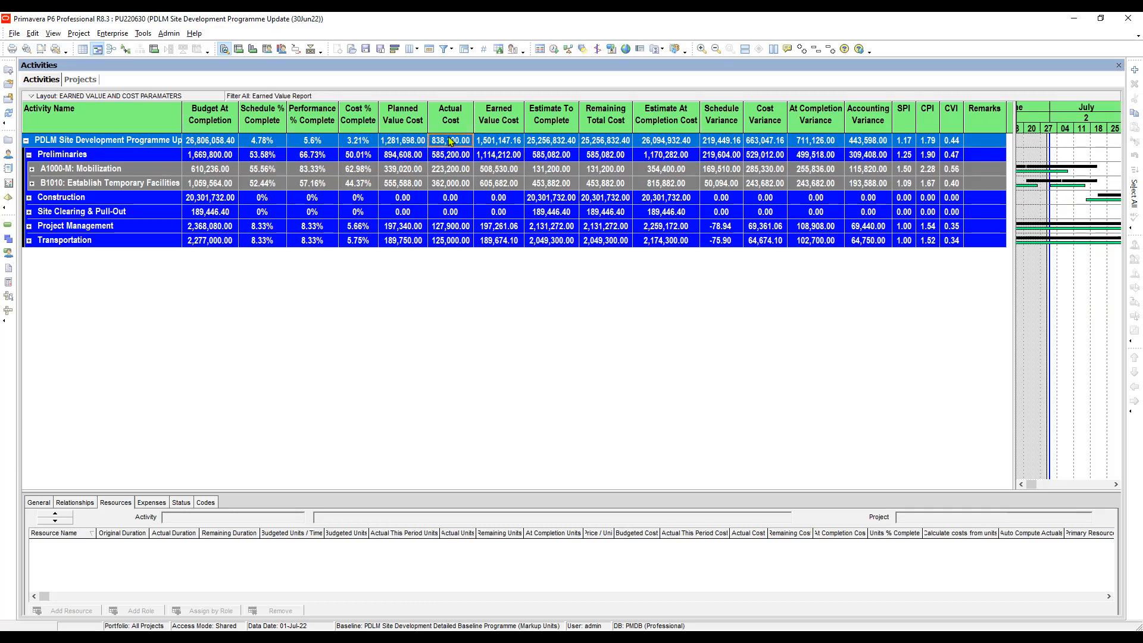
{"action": "left_click", "coordinate": [494, 141]}
{"action": "left_click", "coordinate": [540, 141]}
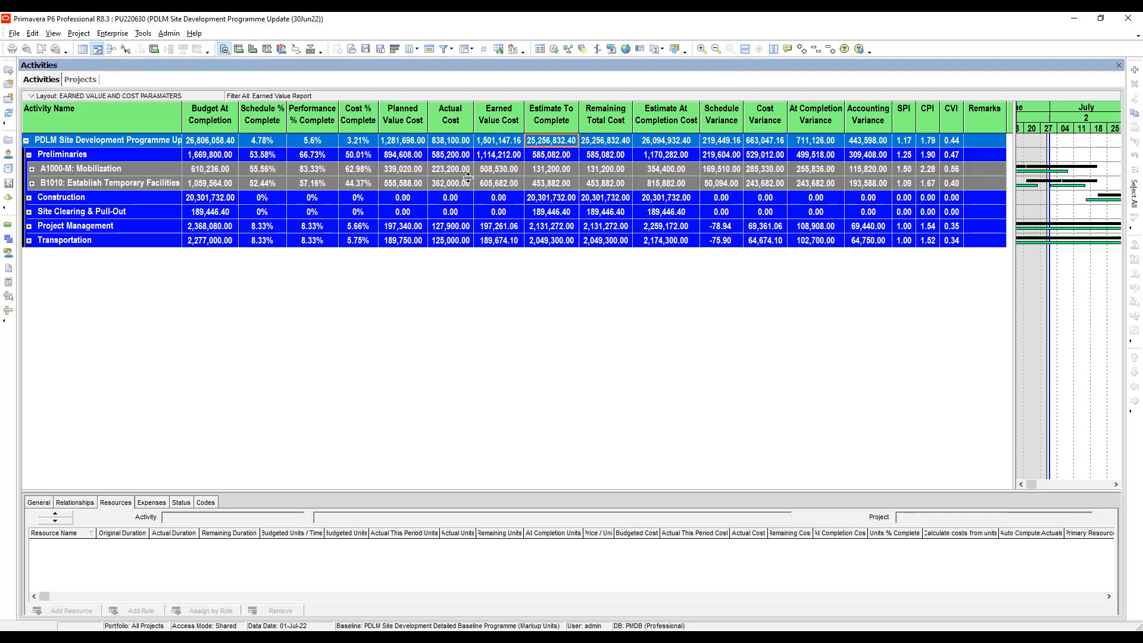
{"action": "left_click", "coordinate": [505, 155]}
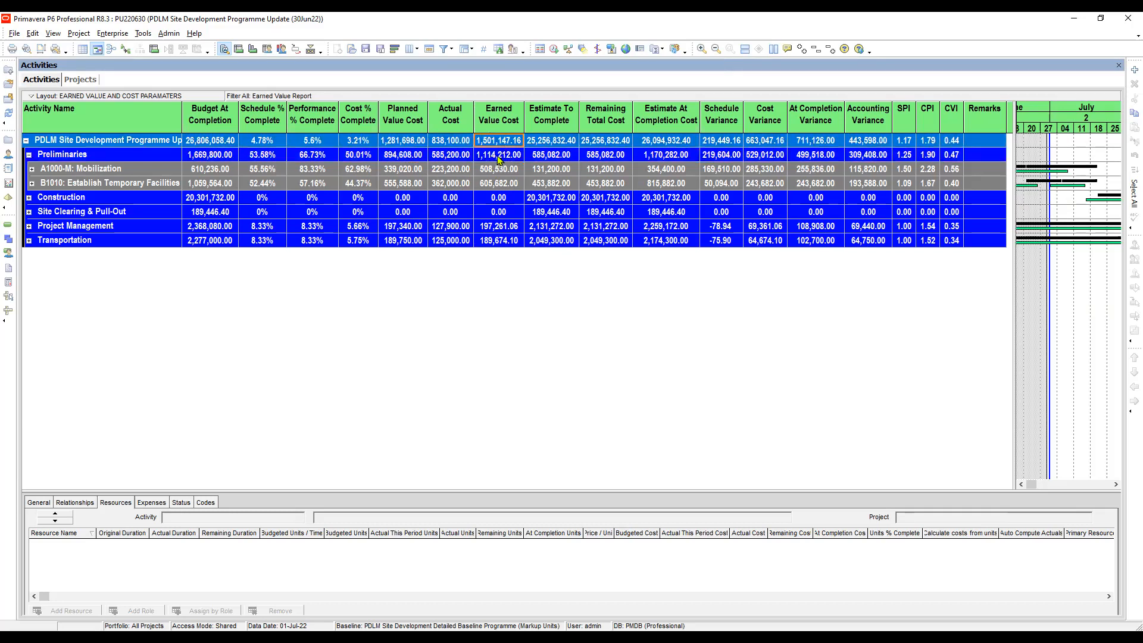
{"action": "left_click", "coordinate": [502, 141]}
{"action": "left_click", "coordinate": [495, 155]}
{"action": "left_click", "coordinate": [502, 145]}
Collapse and re-expand the tree to list every WBS and activity row, then preview printing
{"action": "left_click", "coordinate": [815, 50]}
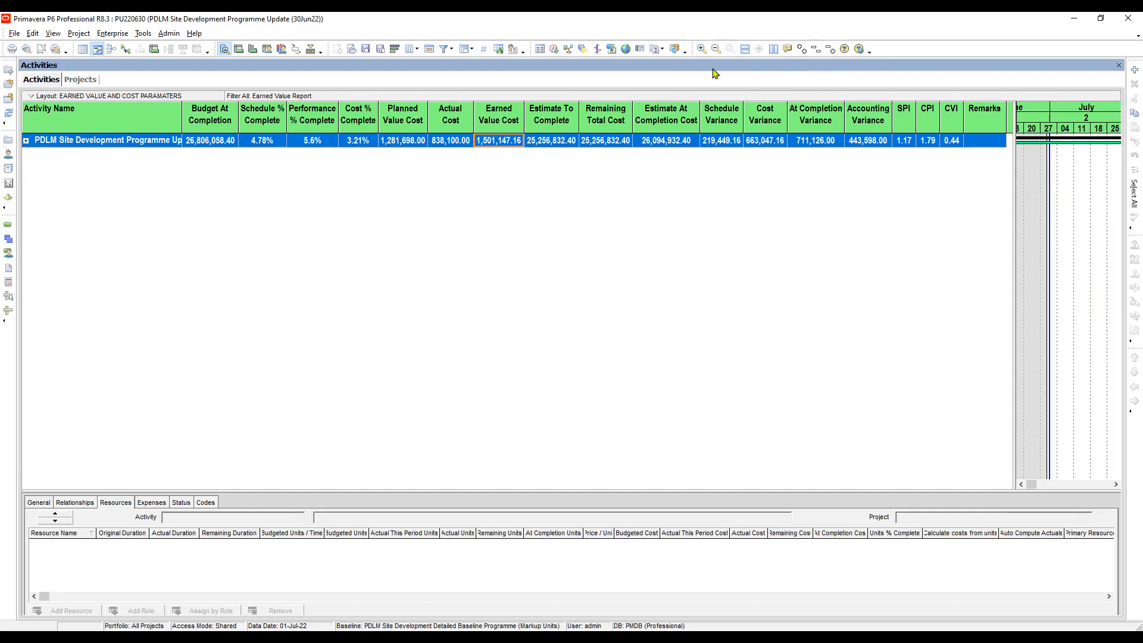
{"action": "left_click", "coordinate": [801, 50]}
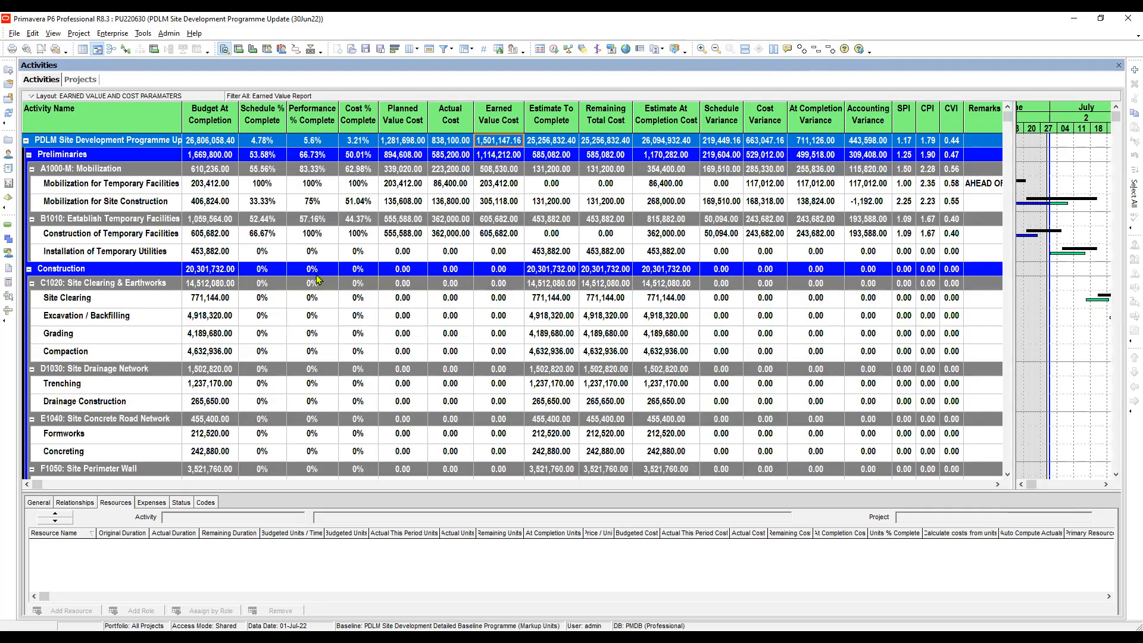
{"action": "left_click", "coordinate": [26, 48]}
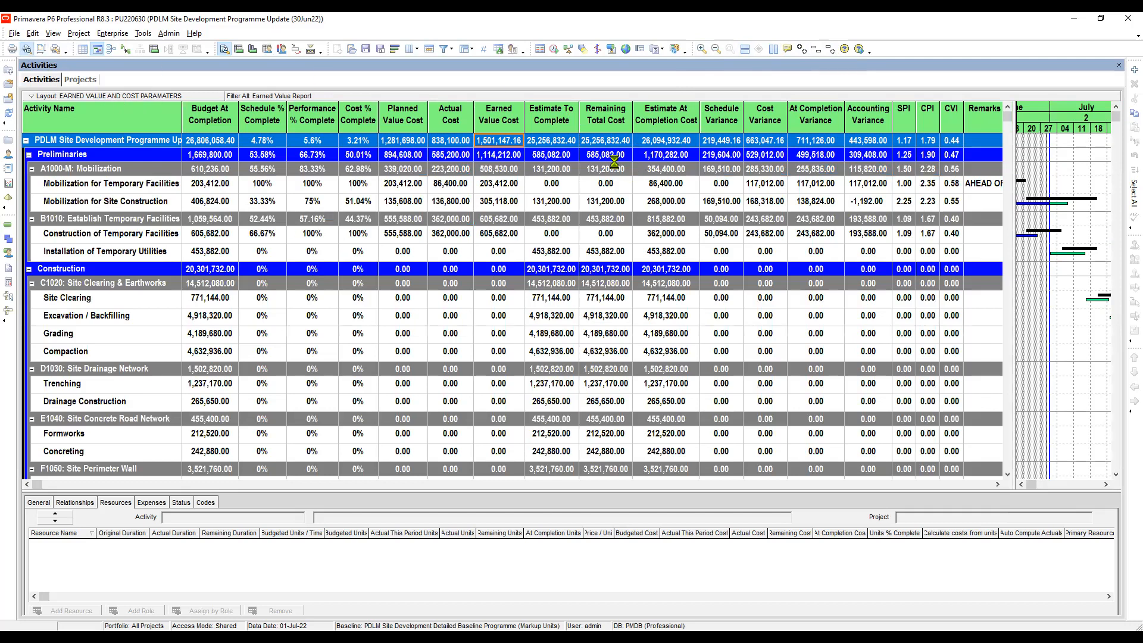
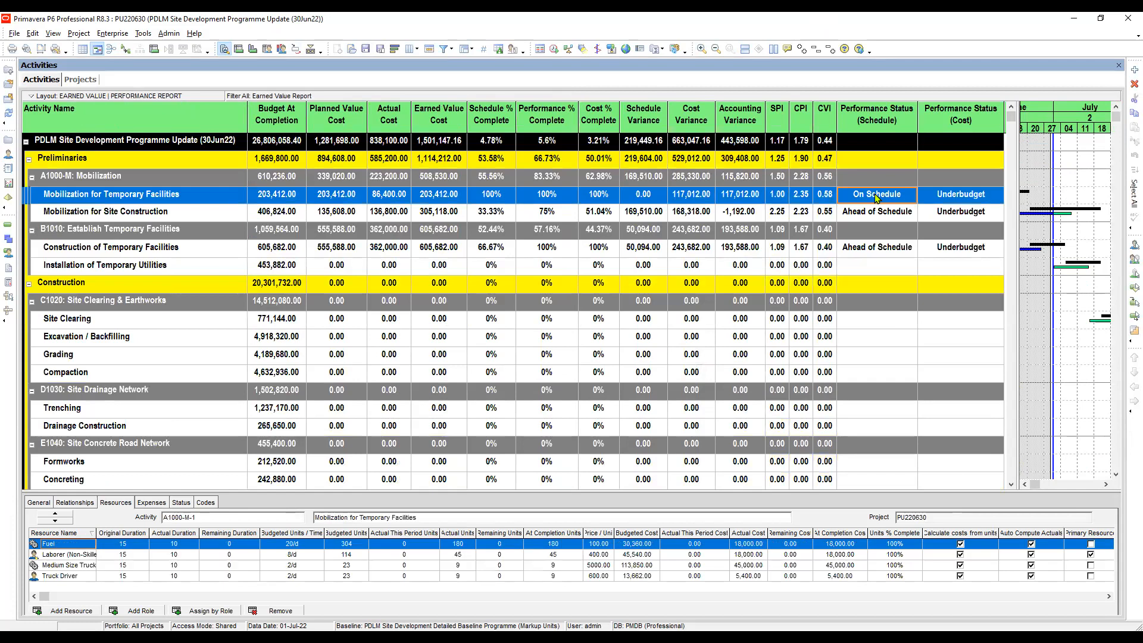
Show the Mobilization for Site Construction activity's details in the earned value layout
{"action": "left_click", "coordinate": [887, 215]}
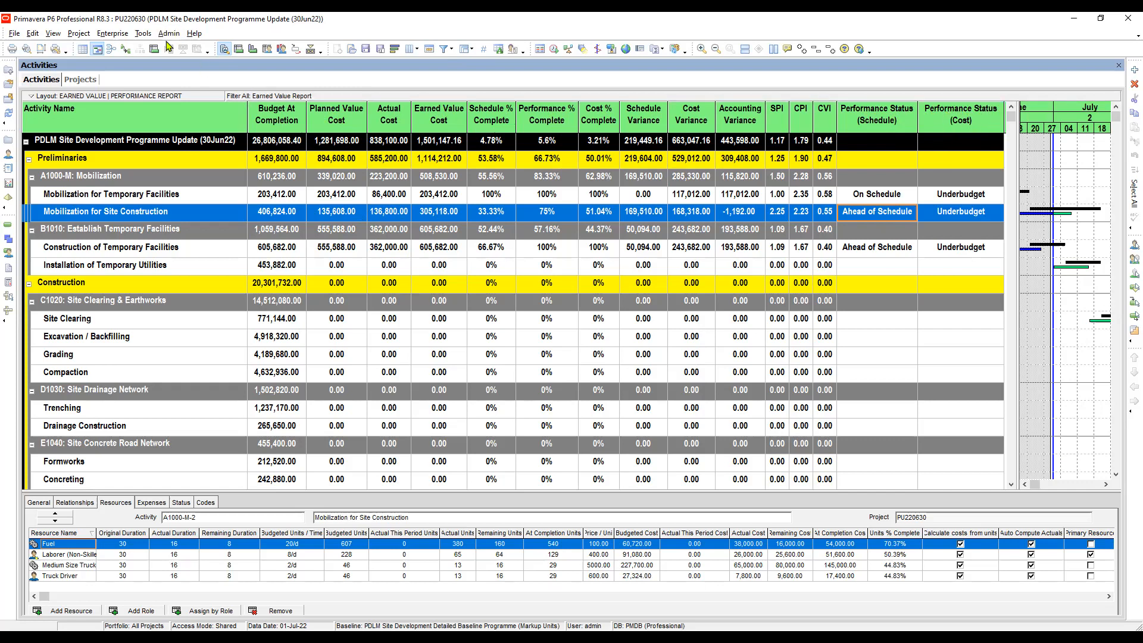
Bring up the Enterprise menu for enterprise-level settings
{"action": "left_click", "coordinate": [106, 34]}
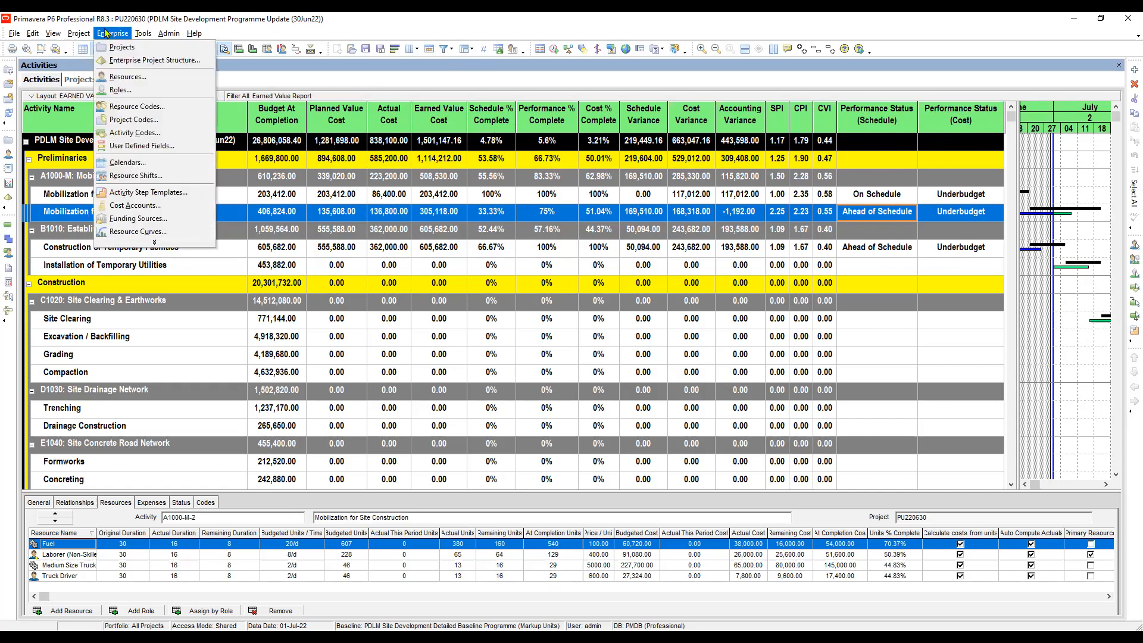
In global Activity Codes, review Performance Status (Schedule) values On Schedule and Behind Schedule
{"action": "left_click", "coordinate": [137, 138]}
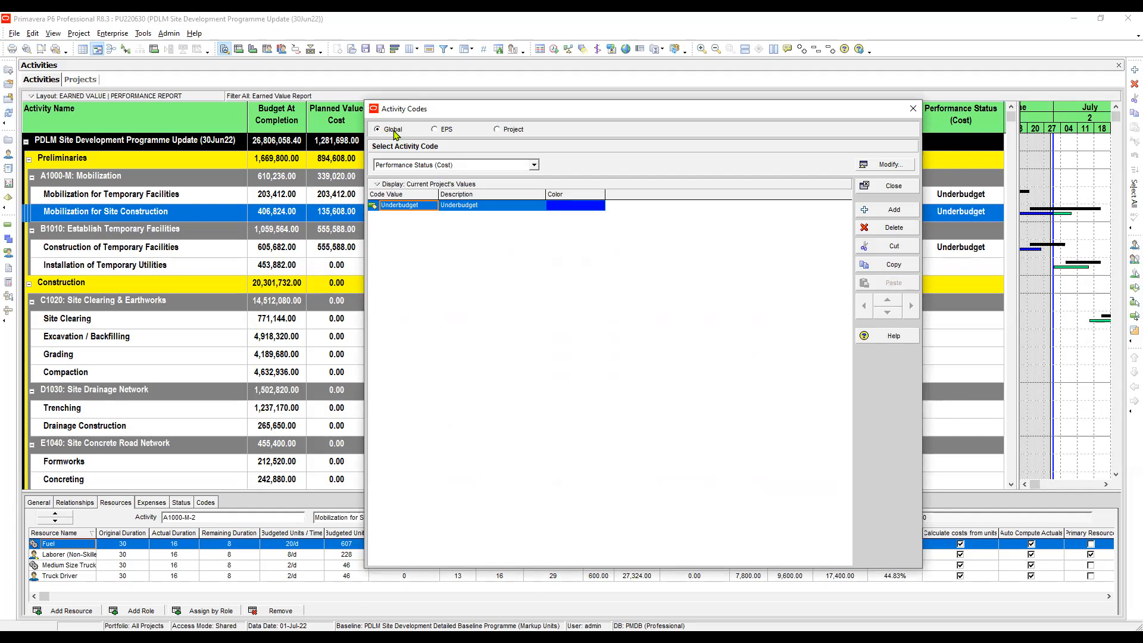
{"action": "left_click", "coordinate": [893, 169]}
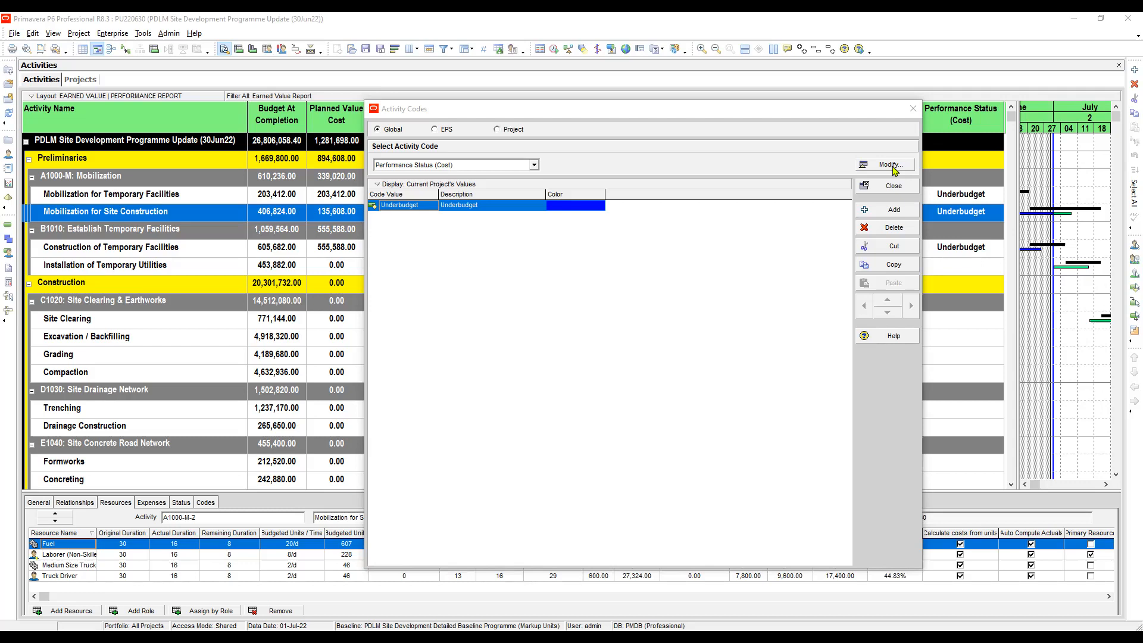
{"action": "key", "text": "Down"}
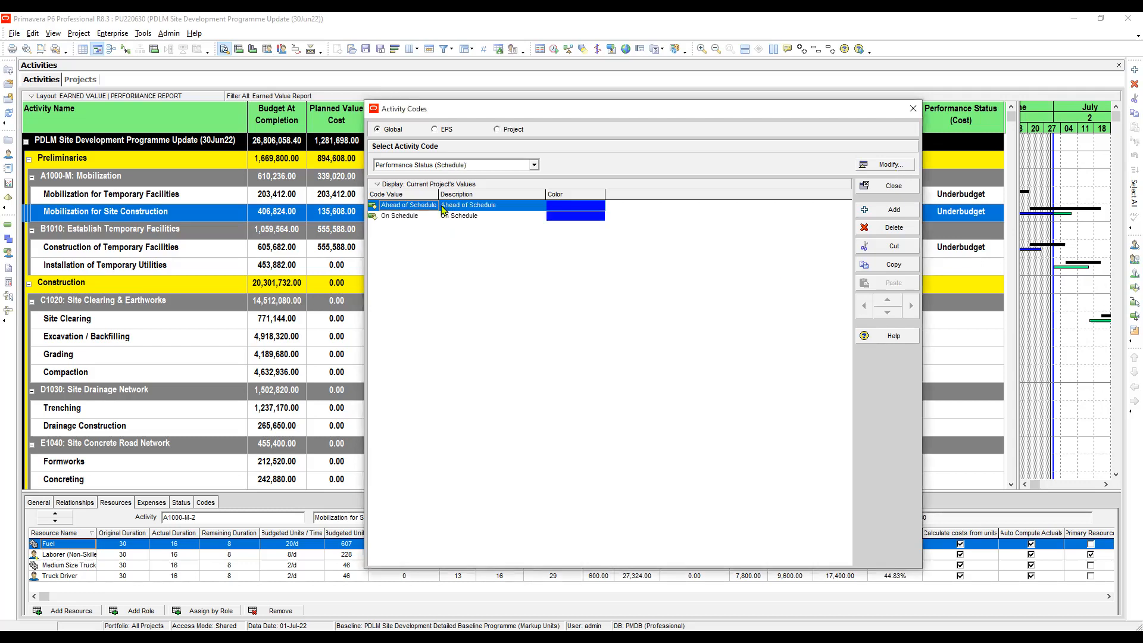
{"action": "left_click_drag", "start_coordinate": [439, 193], "coordinate": [456, 194]}
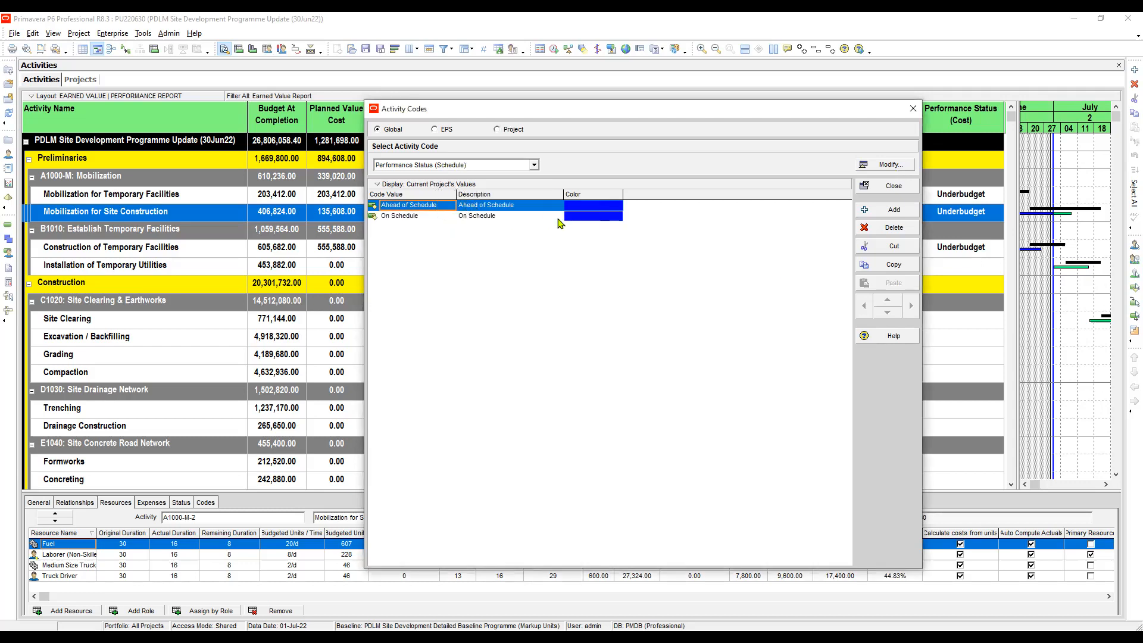
{"action": "left_click", "coordinate": [426, 218]}
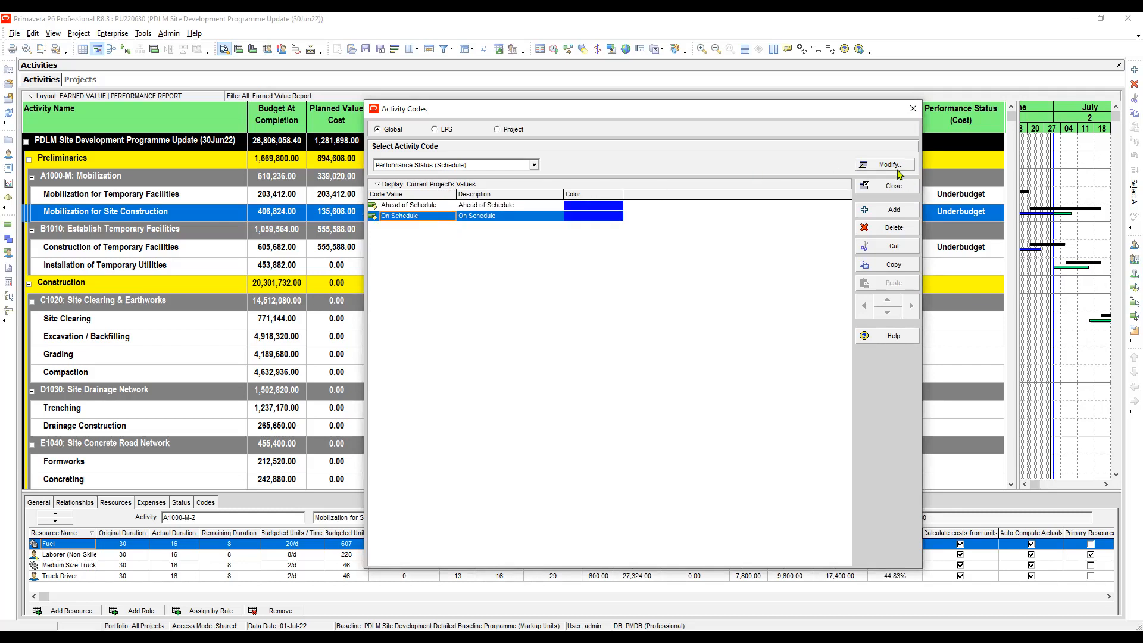
{"action": "left_click", "coordinate": [868, 230]}
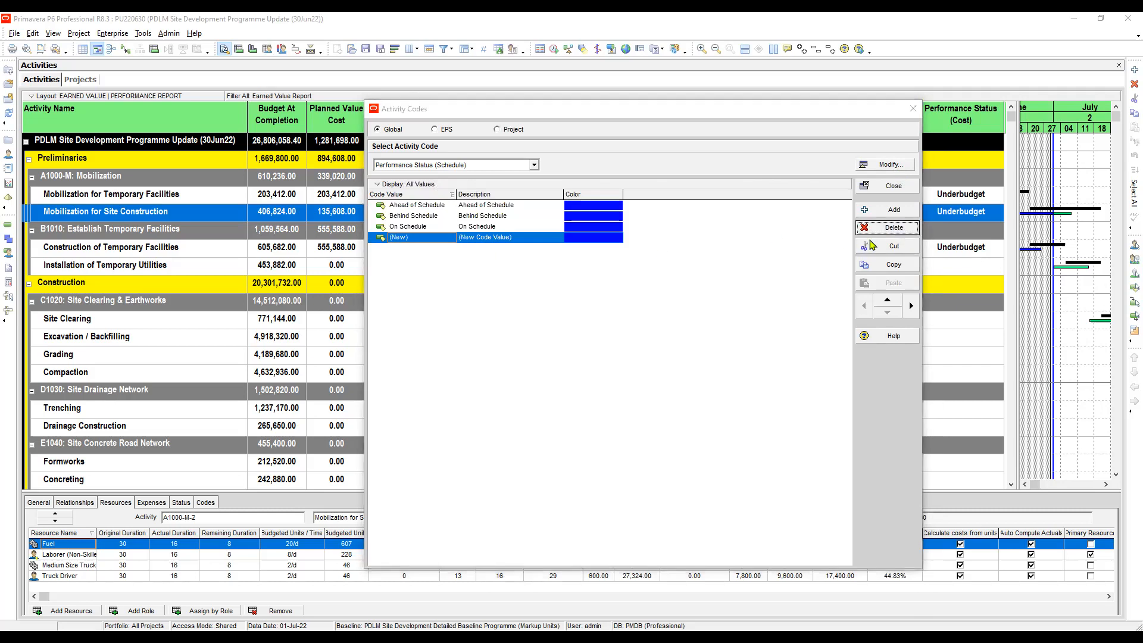
{"action": "left_click", "coordinate": [412, 207]}
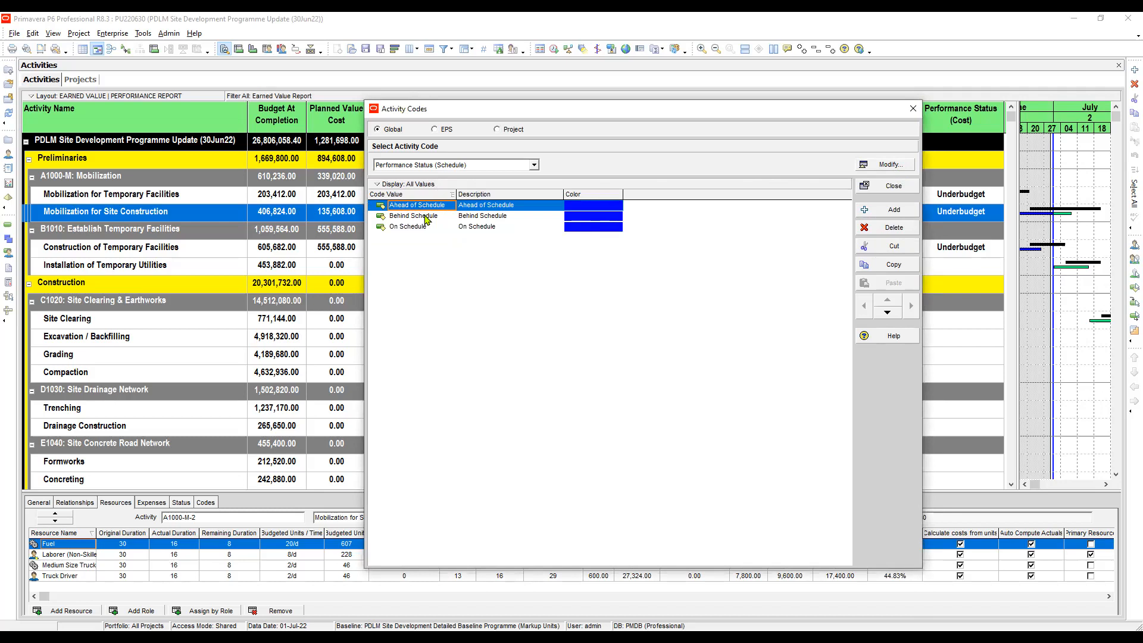
{"action": "left_click", "coordinate": [426, 217]}
{"action": "left_click", "coordinate": [422, 229]}
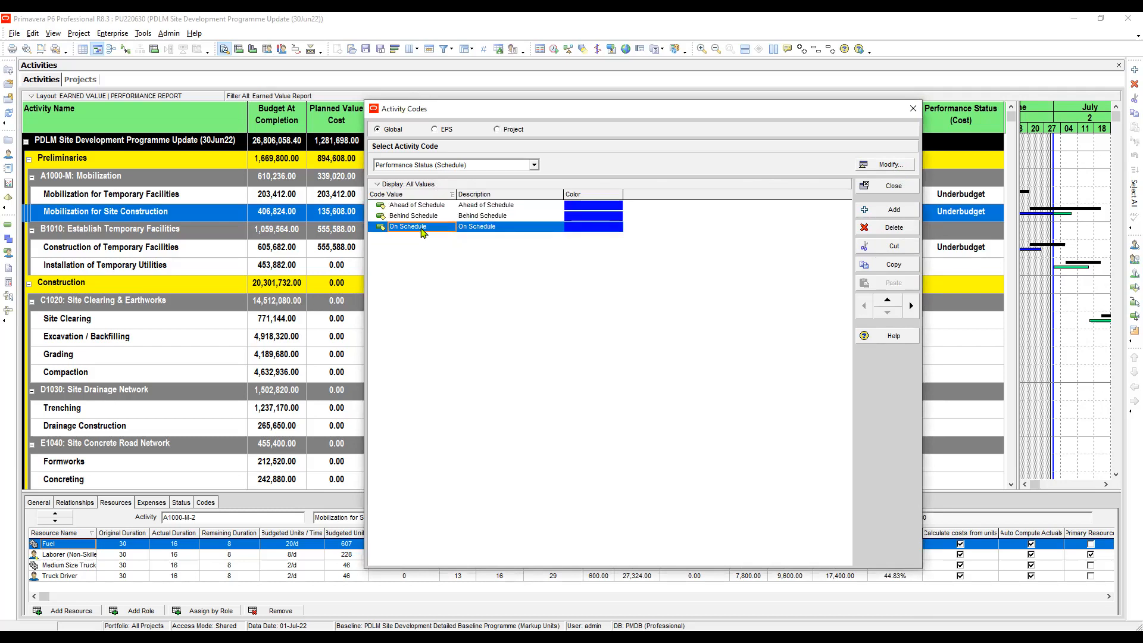
Review the Performance Status (Cost) values Overbudget, Underbudget and On Budget
{"action": "left_click", "coordinate": [534, 168]}
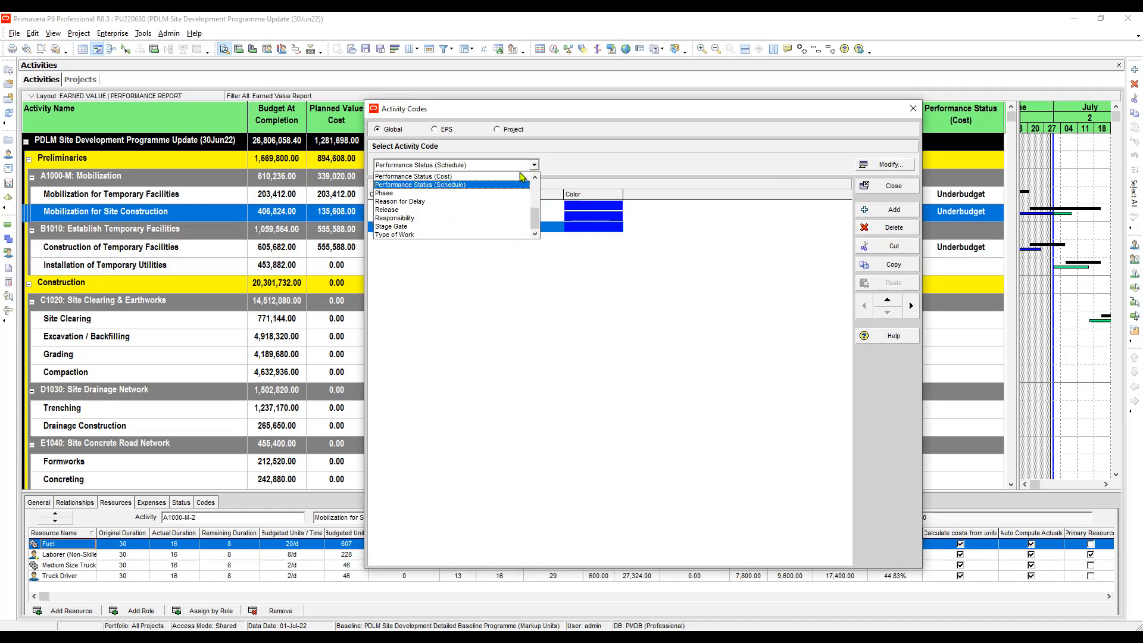
{"action": "left_click", "coordinate": [444, 178]}
{"action": "left_click", "coordinate": [411, 218]}
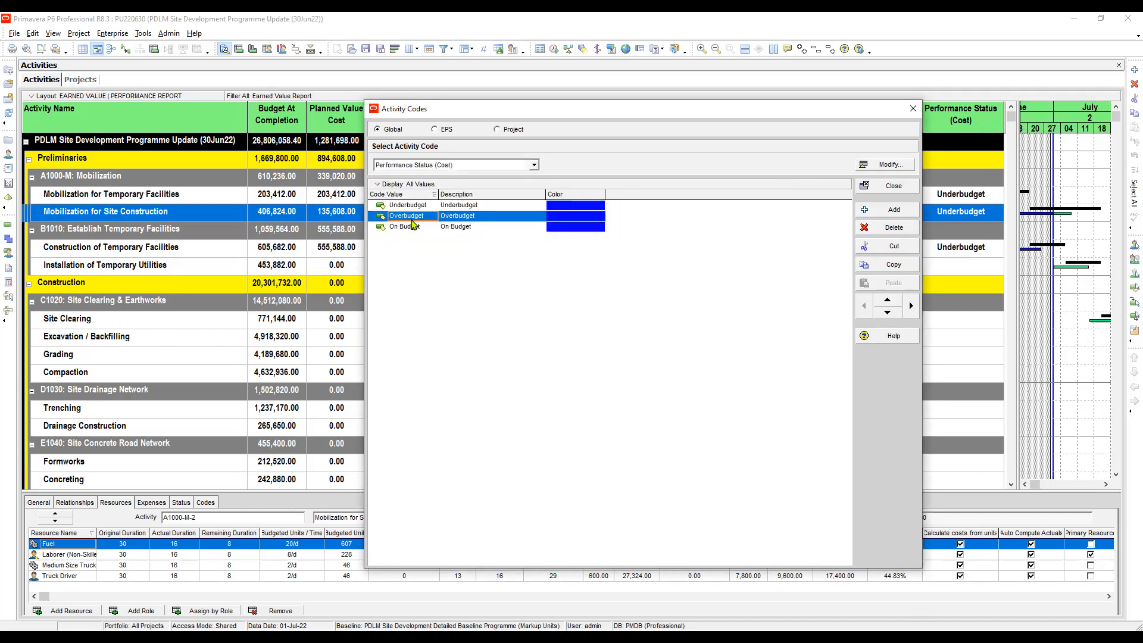
{"action": "left_click", "coordinate": [423, 207]}
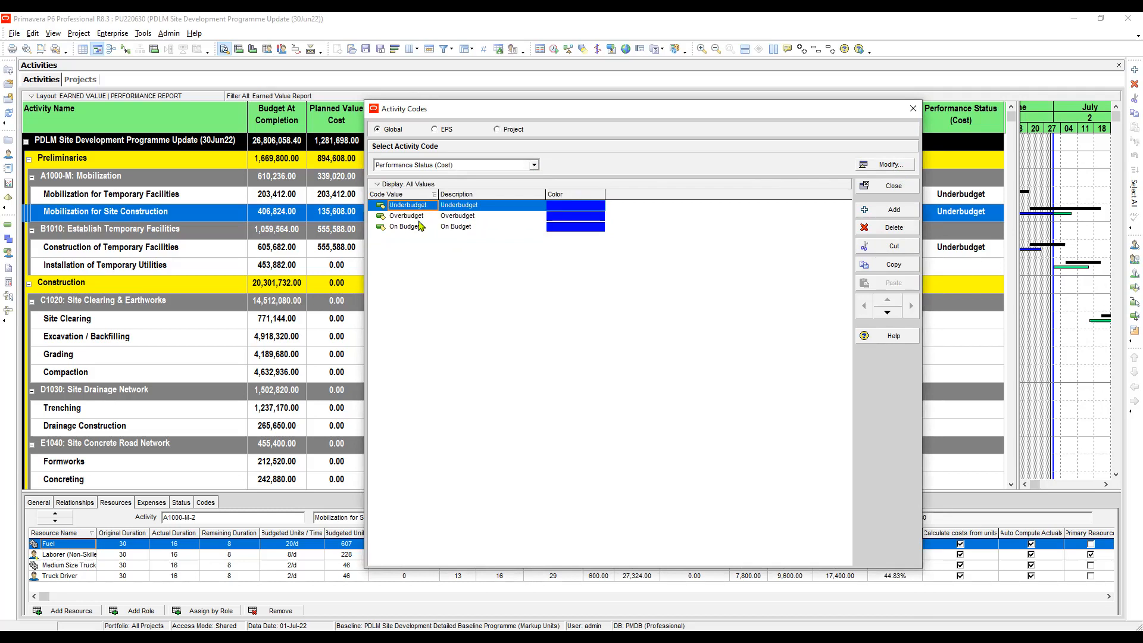
{"action": "left_click", "coordinate": [423, 217]}
{"action": "left_click", "coordinate": [418, 228]}
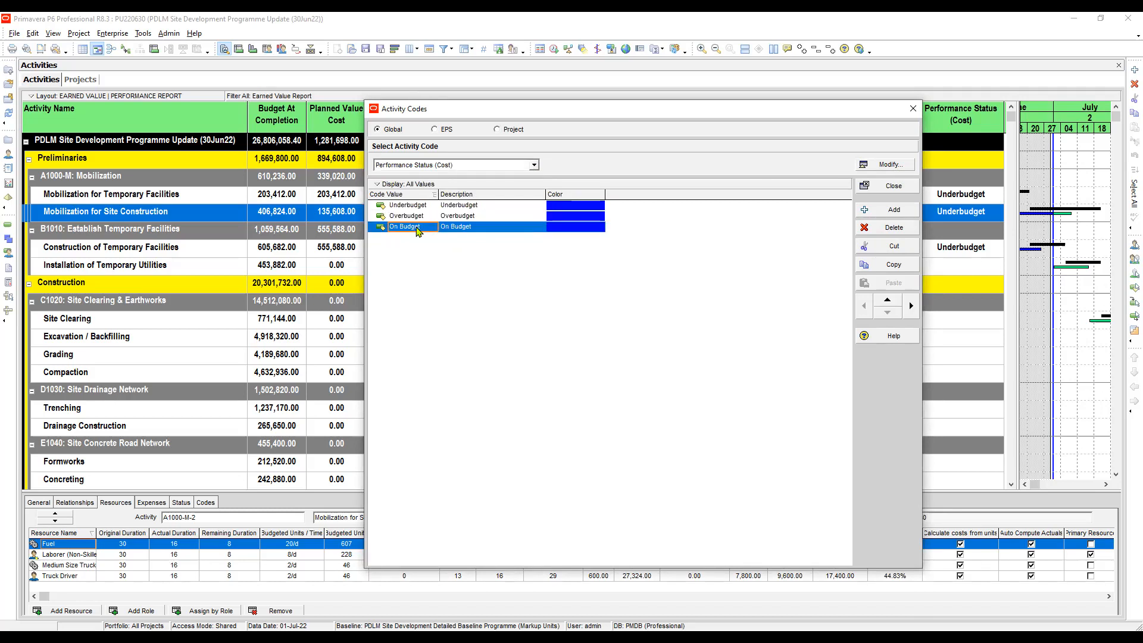
{"action": "left_click", "coordinate": [423, 218]}
{"action": "left_click", "coordinate": [416, 229]}
{"action": "left_click", "coordinate": [893, 187]}
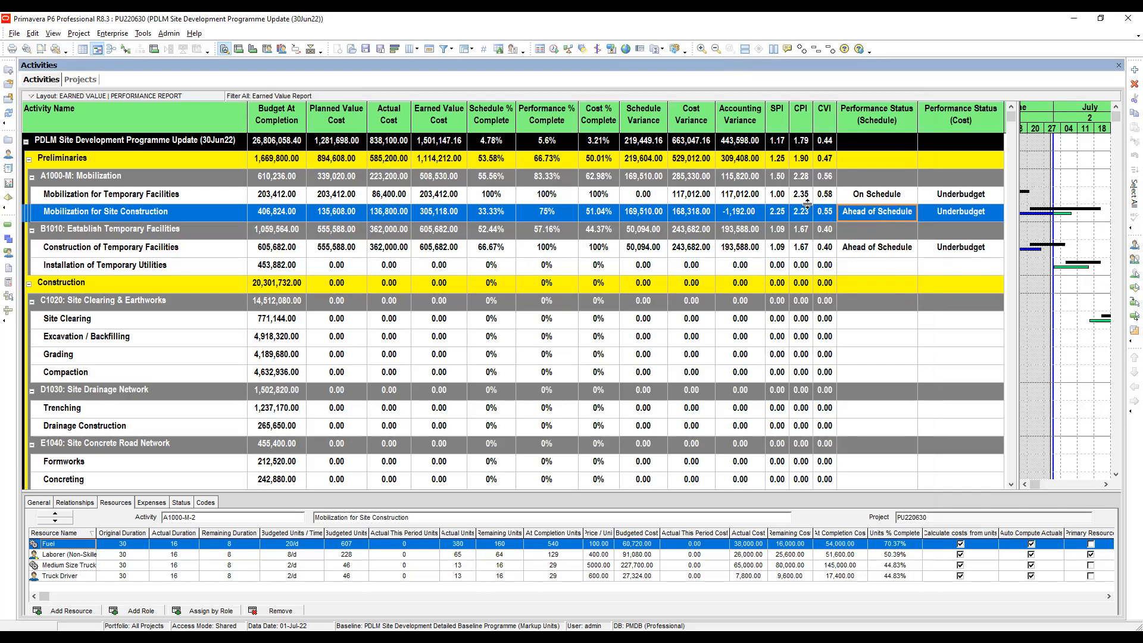
Compare SPI values and keep Mobilization for Temporary Facilities' schedule status On Schedule
{"action": "left_click", "coordinate": [780, 198]}
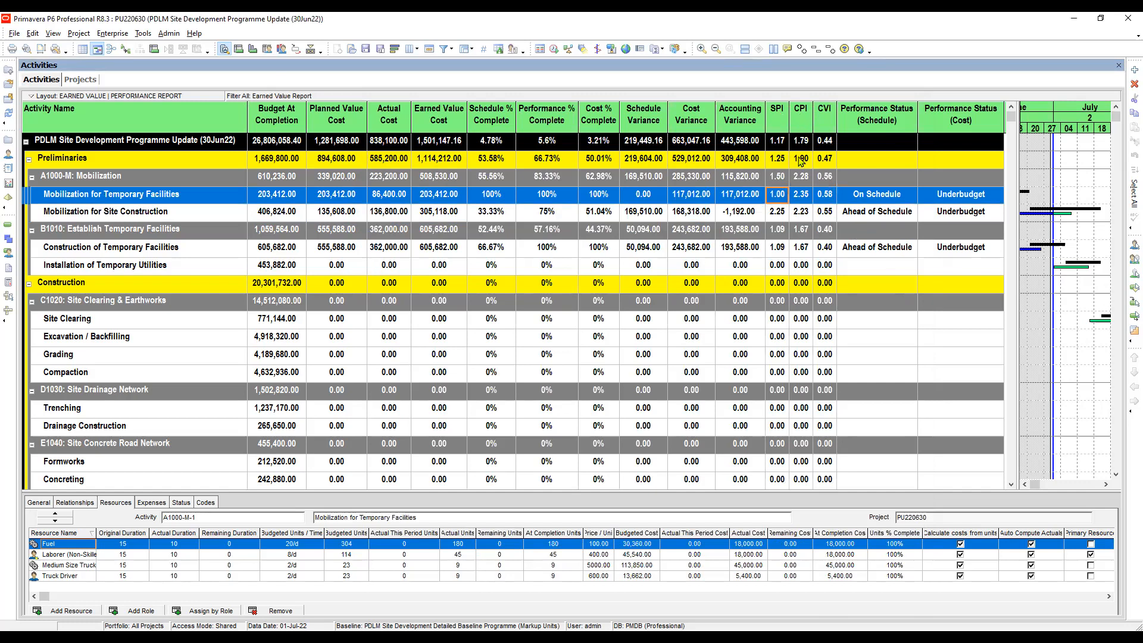
{"action": "left_click", "coordinate": [781, 213]}
{"action": "left_click", "coordinate": [780, 197]}
{"action": "left_click", "coordinate": [892, 198]}
{"action": "left_click", "coordinate": [896, 199]}
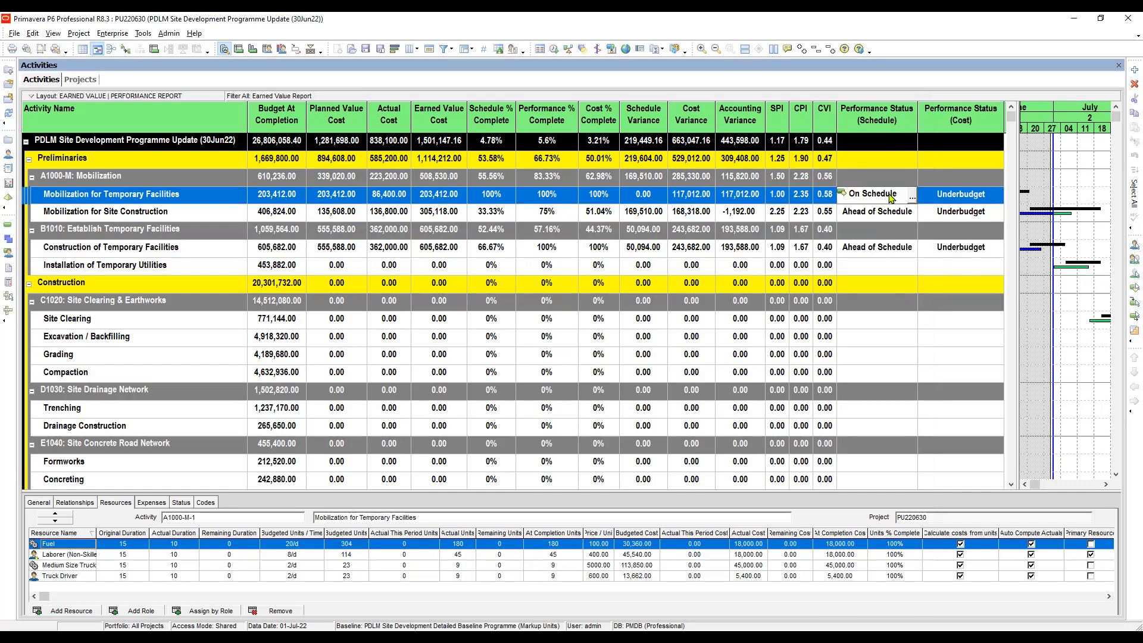
{"action": "left_click", "coordinate": [905, 200]}
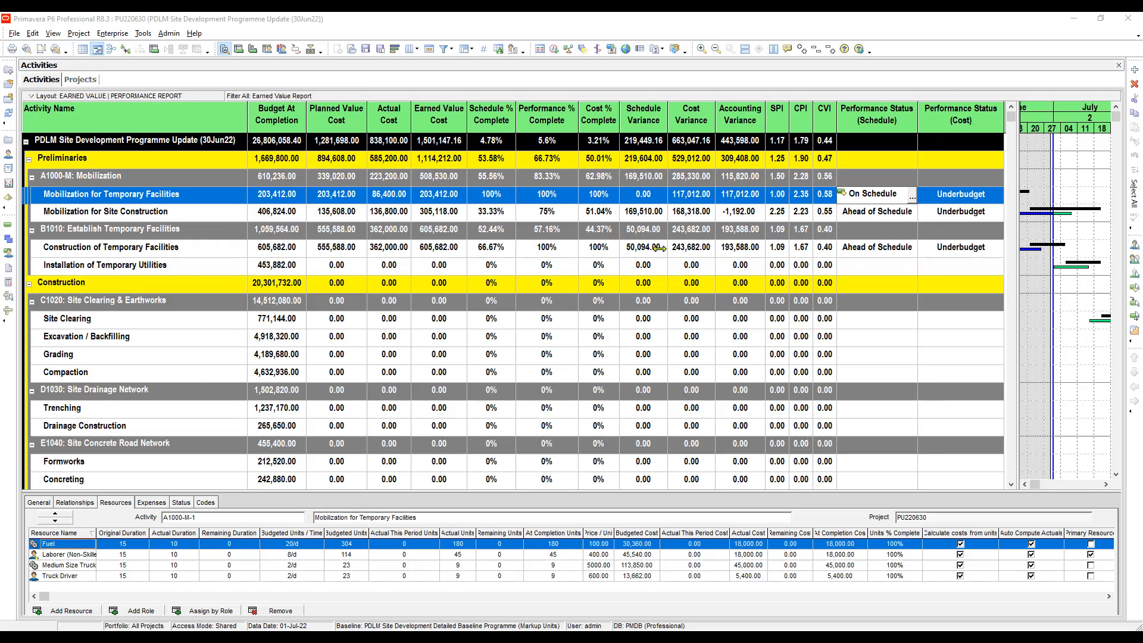
{"action": "left_click", "coordinate": [778, 195]}
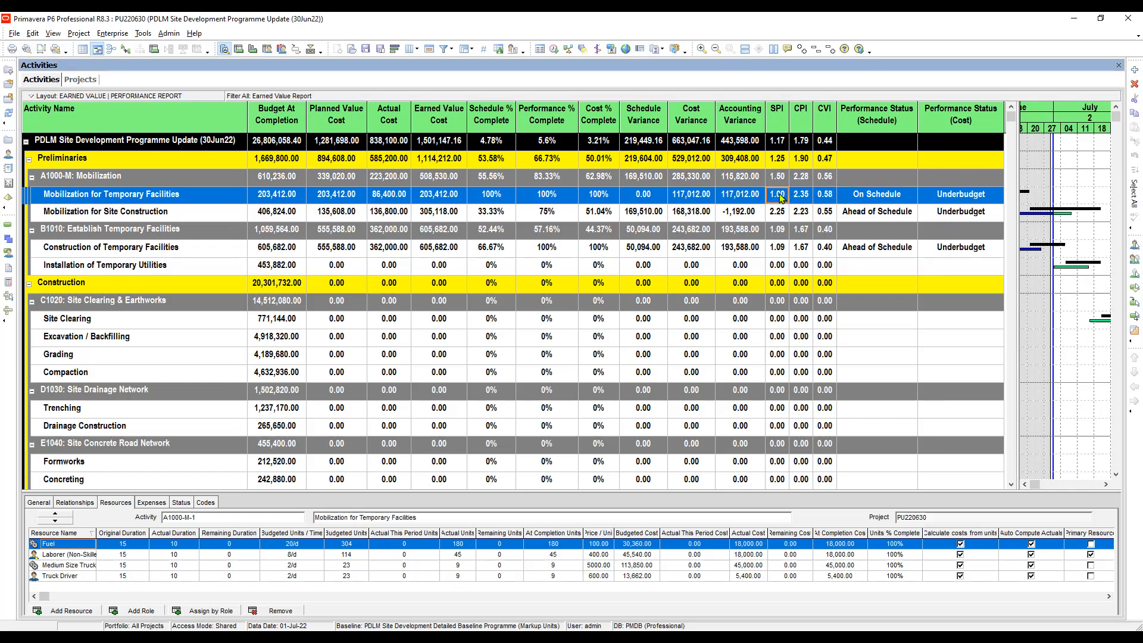
Set Mobilization for Temporary Facilities' Performance Status (Cost) to Underbudget
{"action": "left_click", "coordinate": [874, 195]}
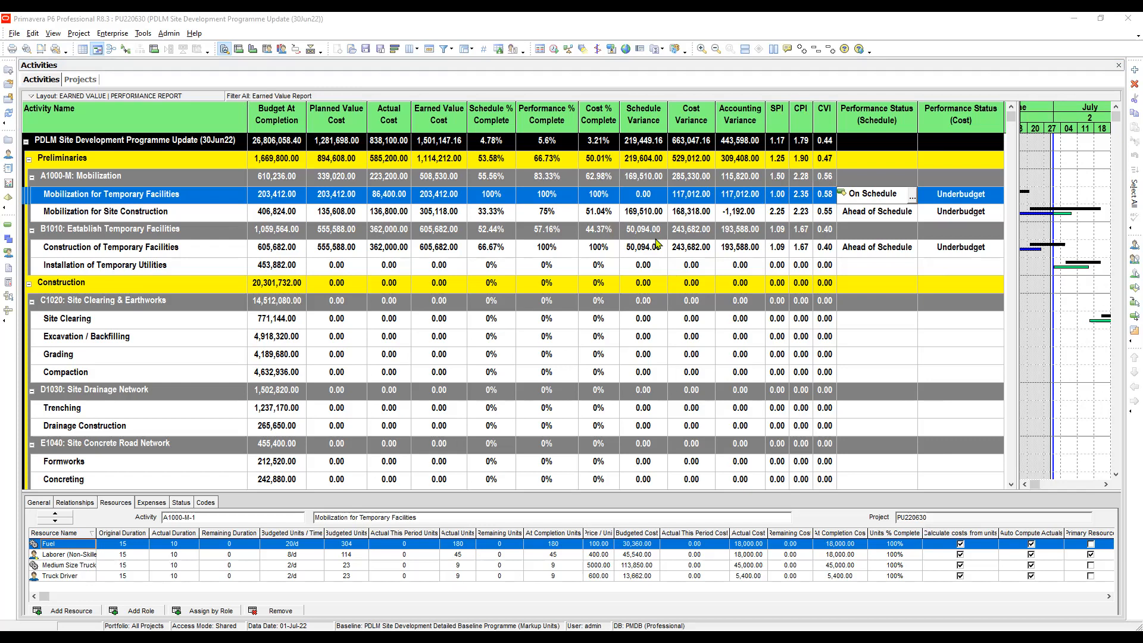
{"action": "left_click", "coordinate": [961, 197]}
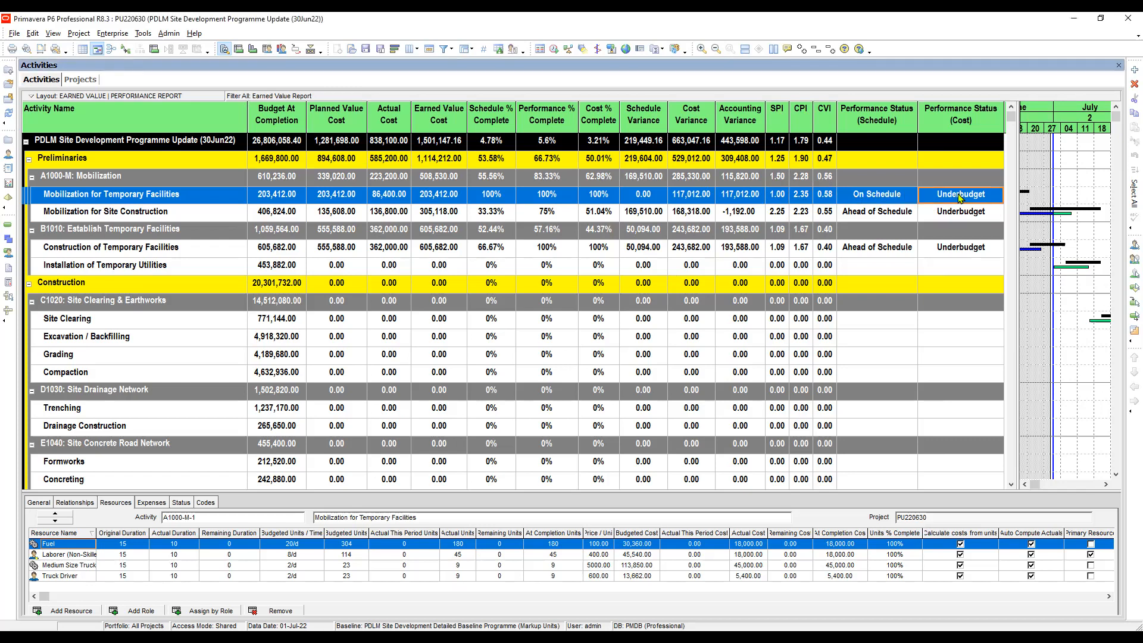
{"action": "left_click", "coordinate": [961, 198]}
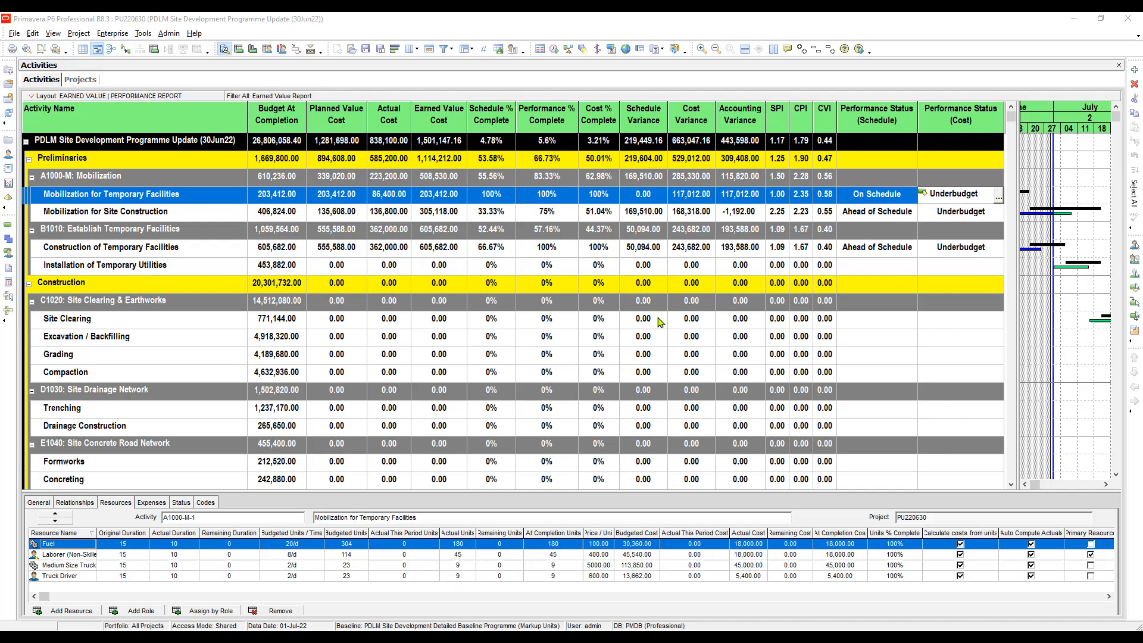
{"action": "left_click", "coordinate": [895, 193]}
{"action": "left_click", "coordinate": [897, 196]}
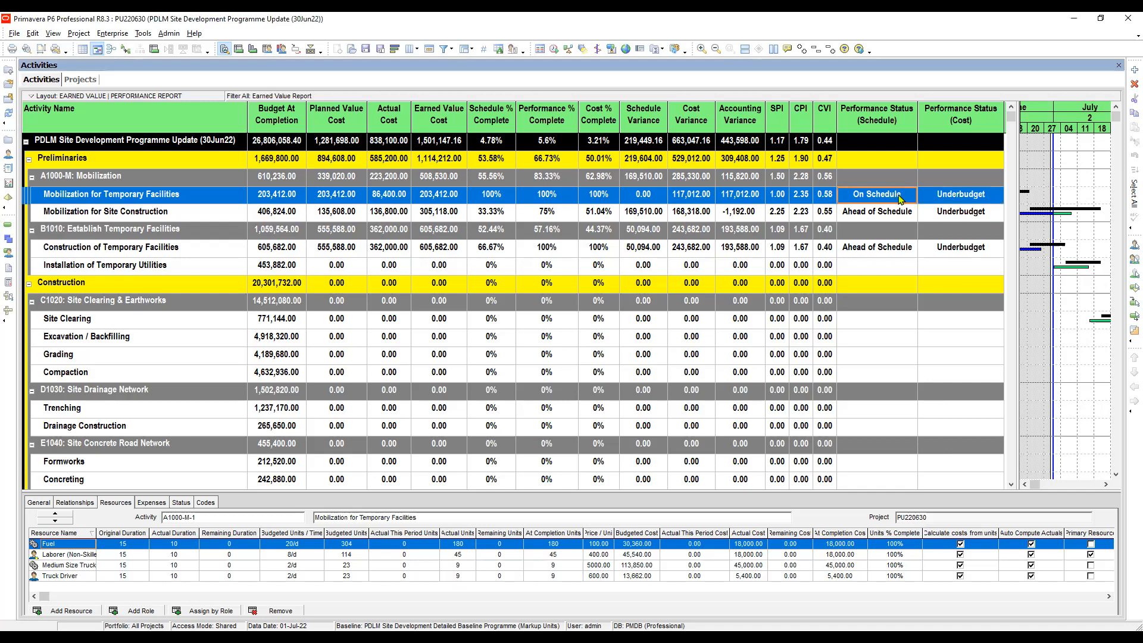
{"action": "left_click", "coordinate": [778, 196]}
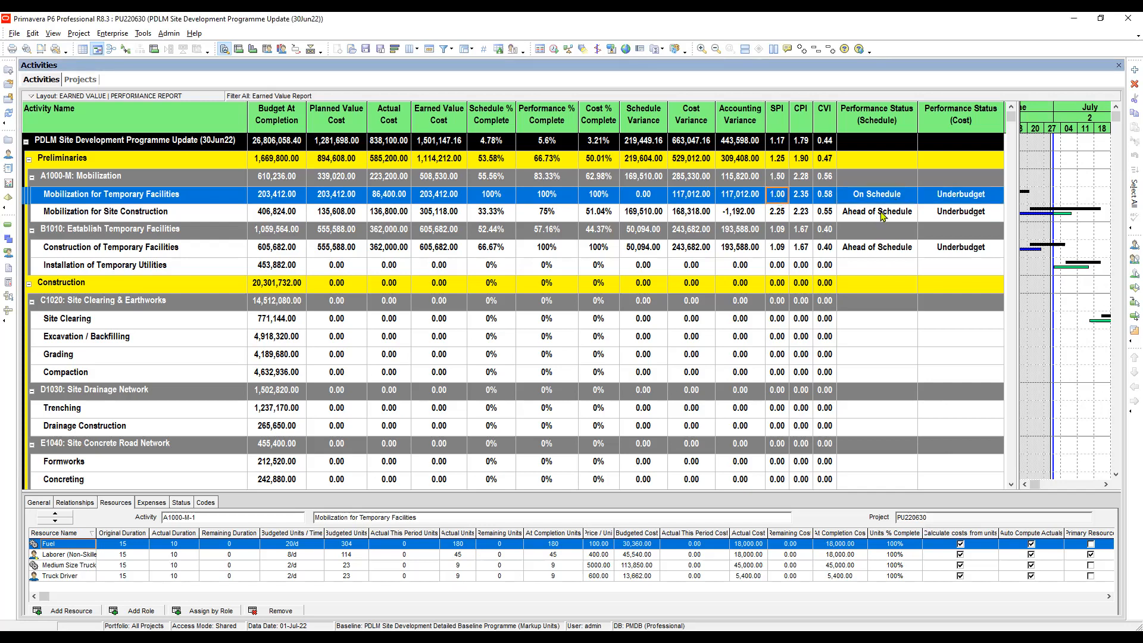
{"action": "left_click", "coordinate": [891, 198]}
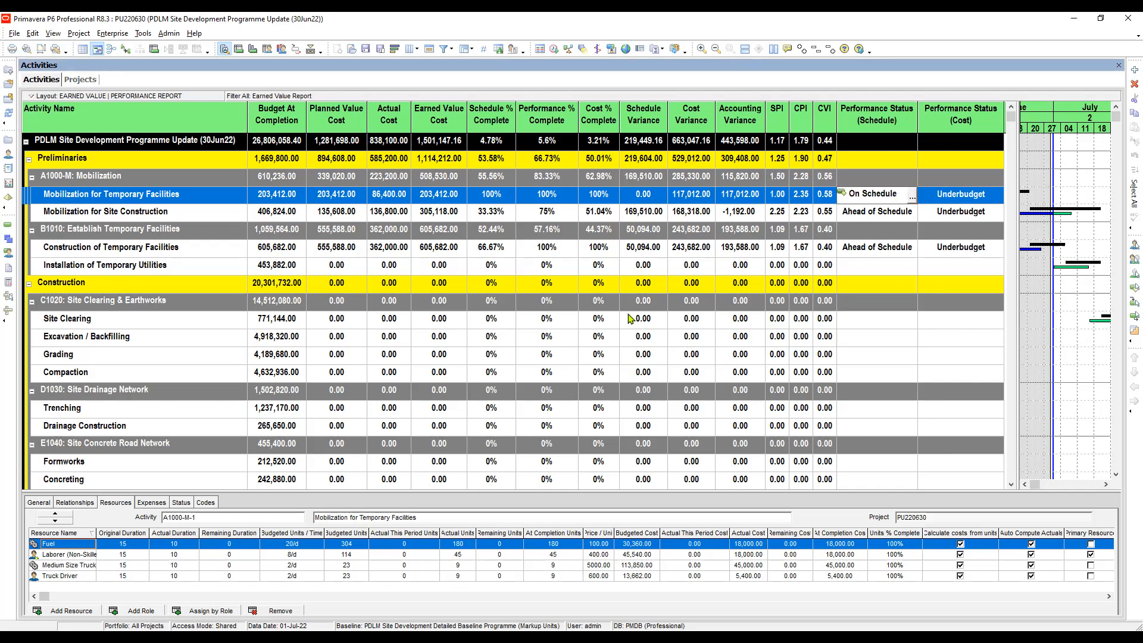
{"action": "key", "text": "alt+Tab"}
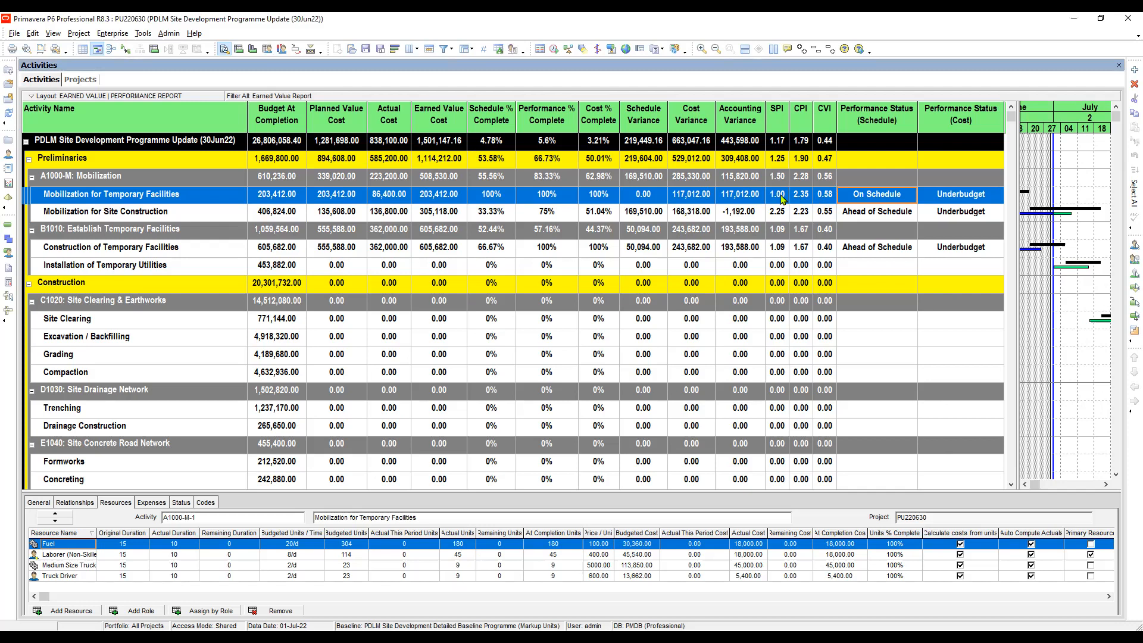
{"action": "left_click", "coordinate": [780, 197]}
{"action": "left_click", "coordinate": [870, 198]}
{"action": "left_click", "coordinate": [804, 198]}
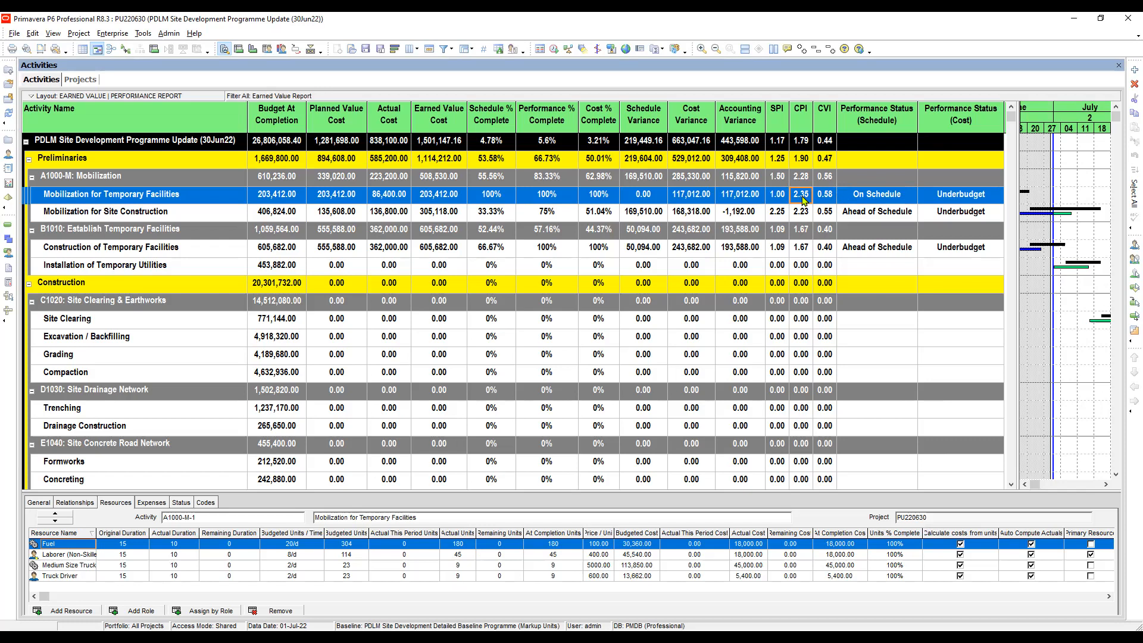
{"action": "left_click", "coordinate": [867, 216]}
{"action": "left_click", "coordinate": [775, 216]}
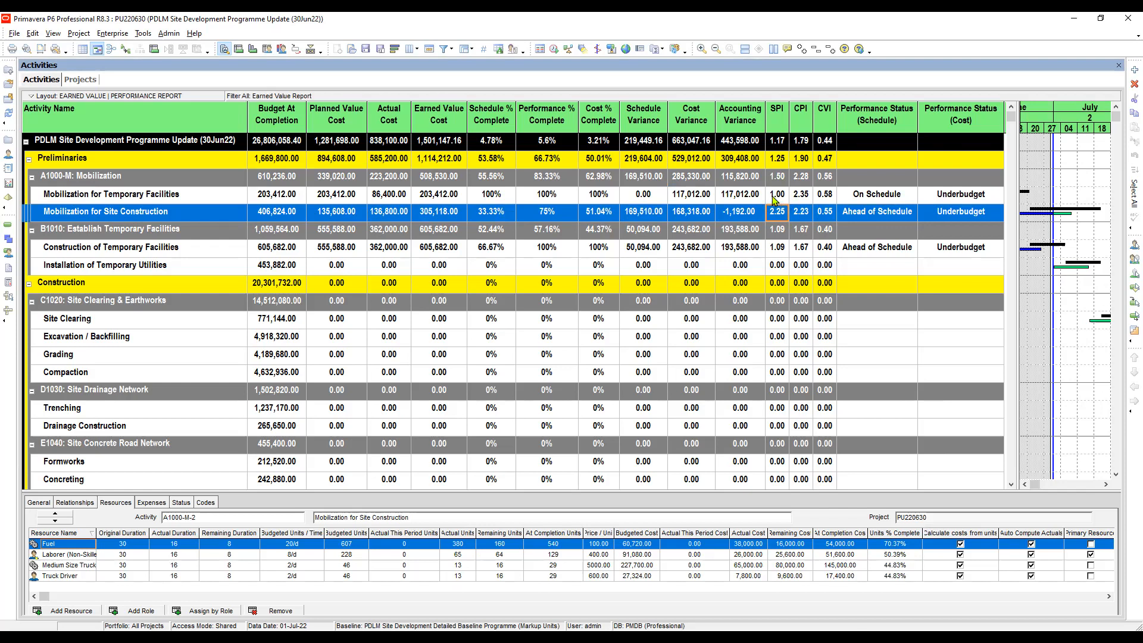
{"action": "left_click", "coordinate": [777, 198]}
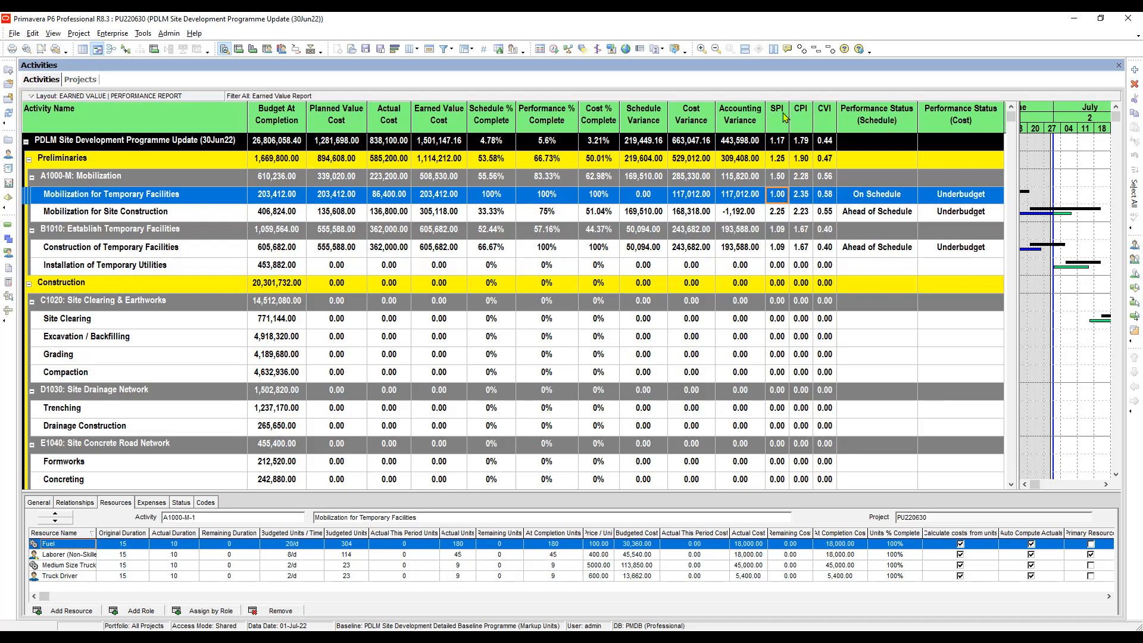
{"action": "left_click", "coordinate": [798, 196]}
{"action": "left_click", "coordinate": [780, 196]}
{"action": "left_click", "coordinate": [798, 197]}
{"action": "left_click", "coordinate": [781, 195]}
{"action": "left_click", "coordinate": [802, 197]}
{"action": "left_click", "coordinate": [802, 213]}
{"action": "key", "text": "Left"}
{"action": "left_click", "coordinate": [801, 216]}
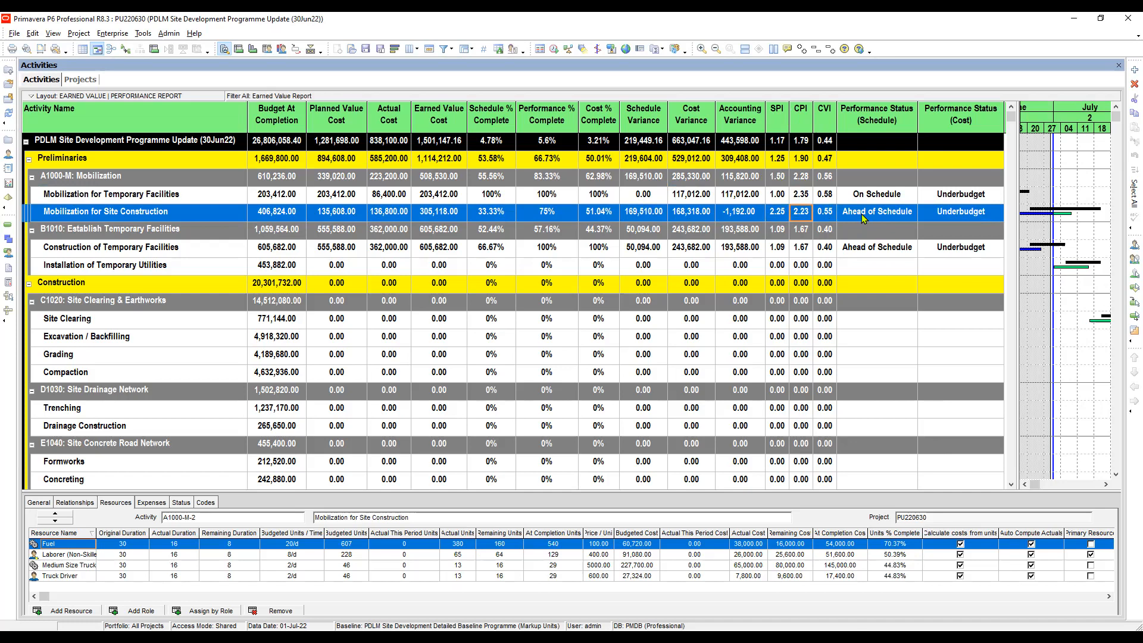
{"action": "left_click", "coordinate": [850, 251]}
Review Construction of Temporary Facilities: SPI 1.09, CPI 1.67, Ahead of Schedule, Underbudget
{"action": "left_click", "coordinate": [777, 251]}
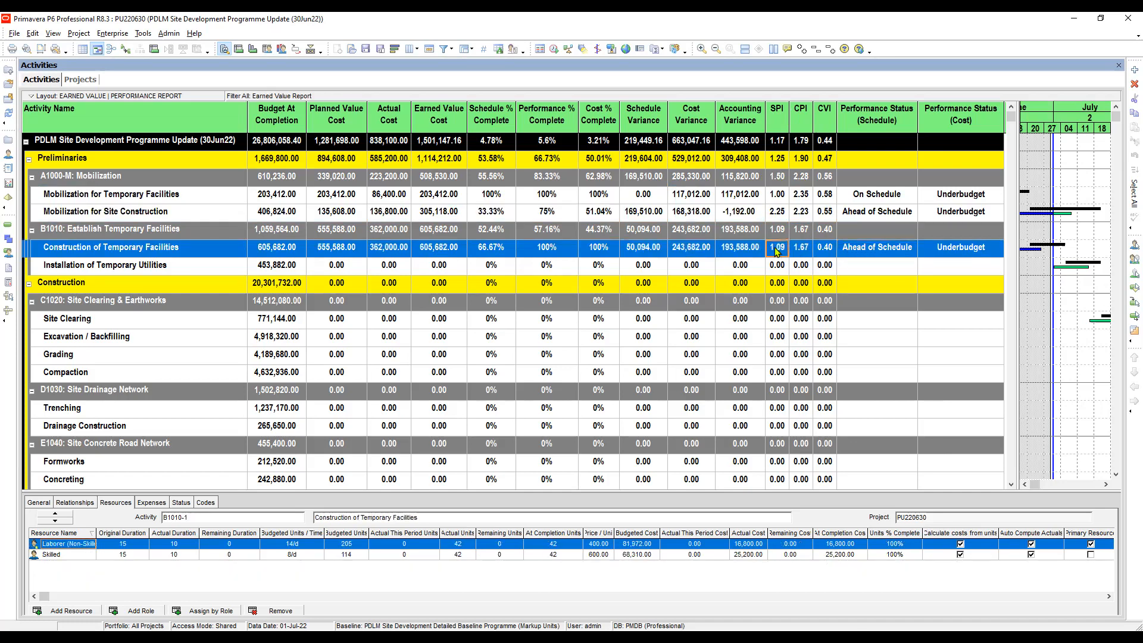
{"action": "left_click", "coordinate": [783, 253]}
{"action": "left_click", "coordinate": [802, 253]}
{"action": "left_click", "coordinate": [873, 256]}
{"action": "left_click", "coordinate": [958, 253]}
{"action": "left_click", "coordinate": [881, 256]}
Check the schedule and cost status cells of the three progressed activities
{"action": "left_click", "coordinate": [874, 196]}
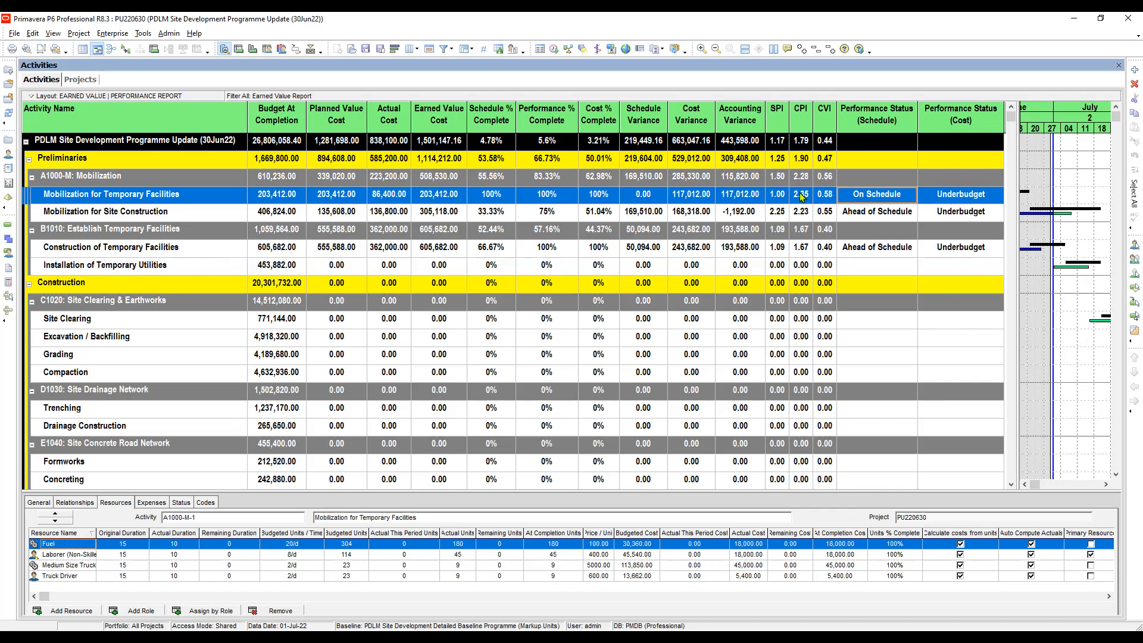
{"action": "left_click", "coordinate": [873, 213]}
{"action": "left_click", "coordinate": [877, 198]}
{"action": "left_click", "coordinate": [889, 197]}
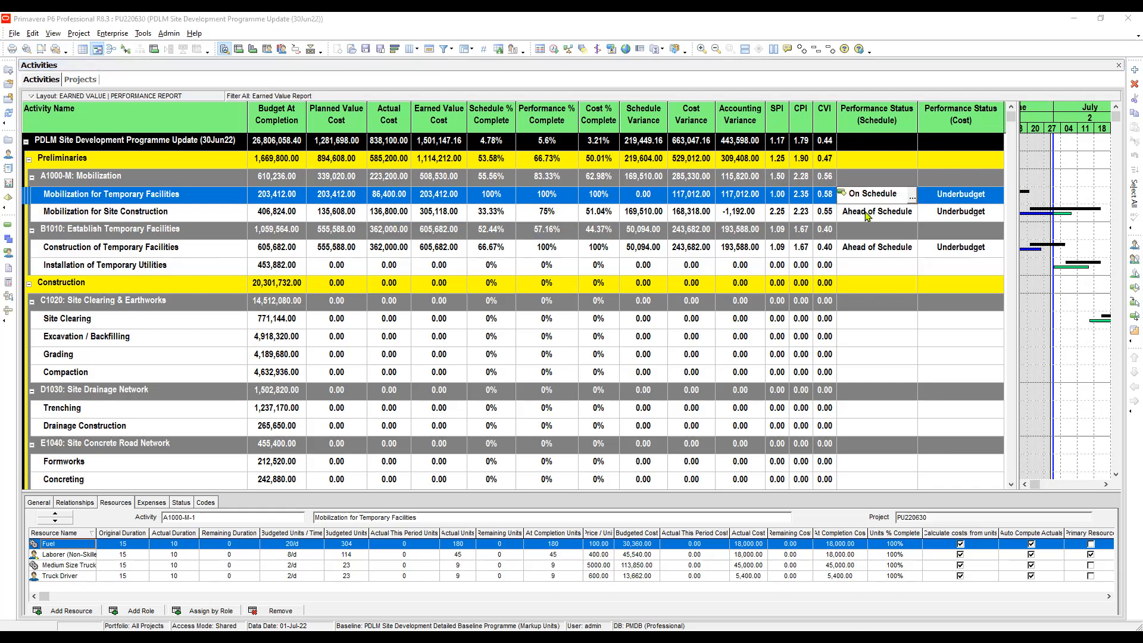
{"action": "left_click", "coordinate": [871, 214]}
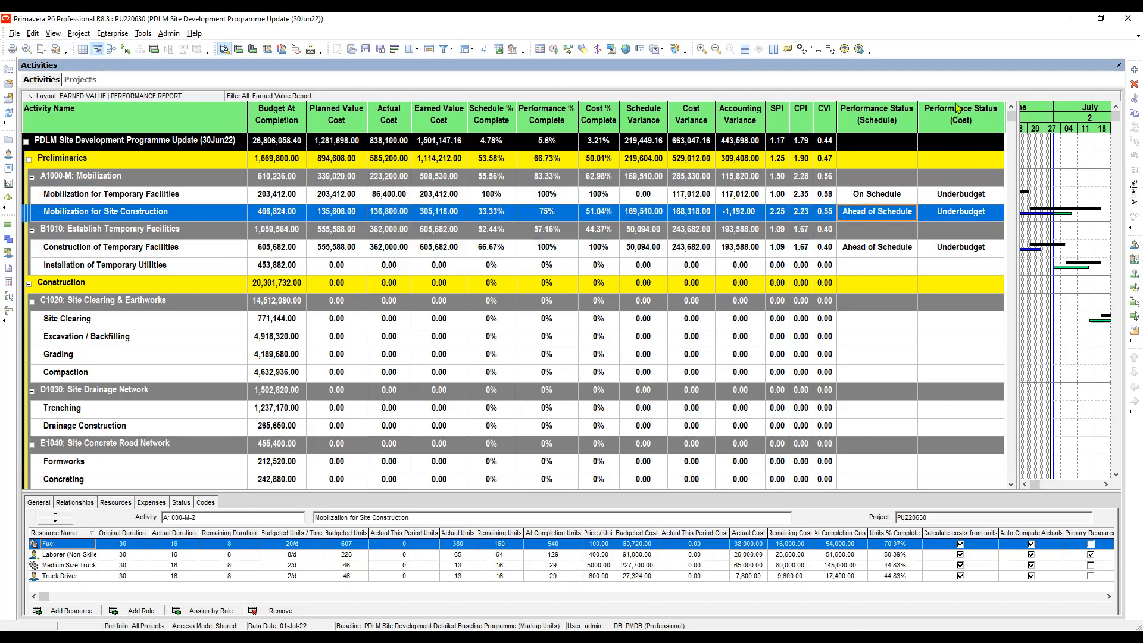
{"action": "left_click", "coordinate": [964, 254]}
{"action": "left_click", "coordinate": [945, 216]}
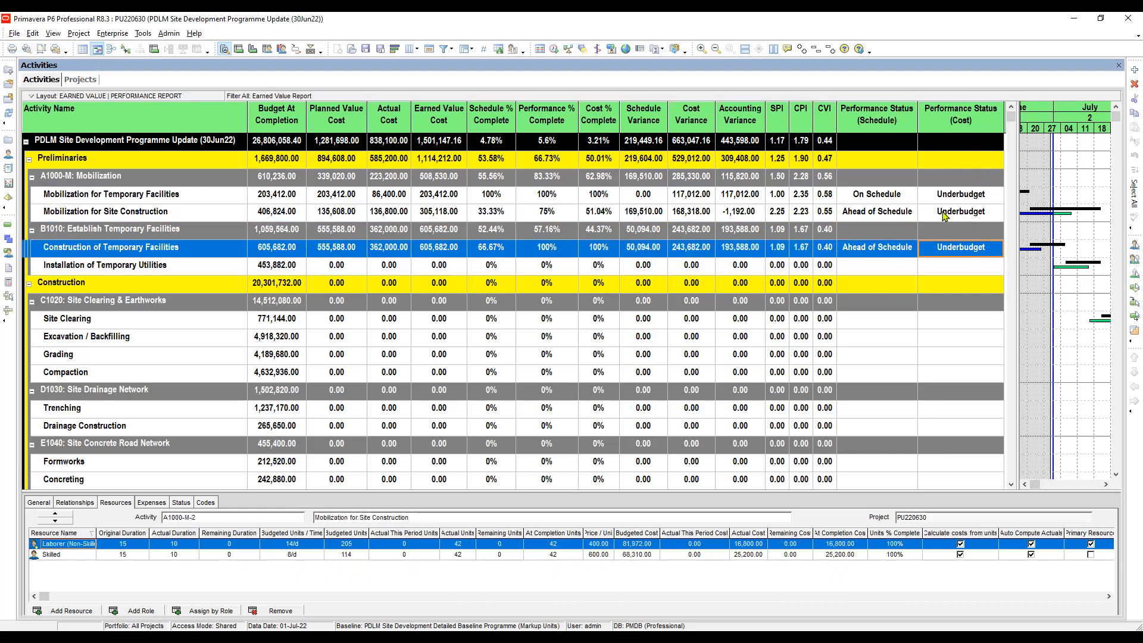
{"action": "left_click", "coordinate": [955, 196]}
{"action": "left_click", "coordinate": [952, 214]}
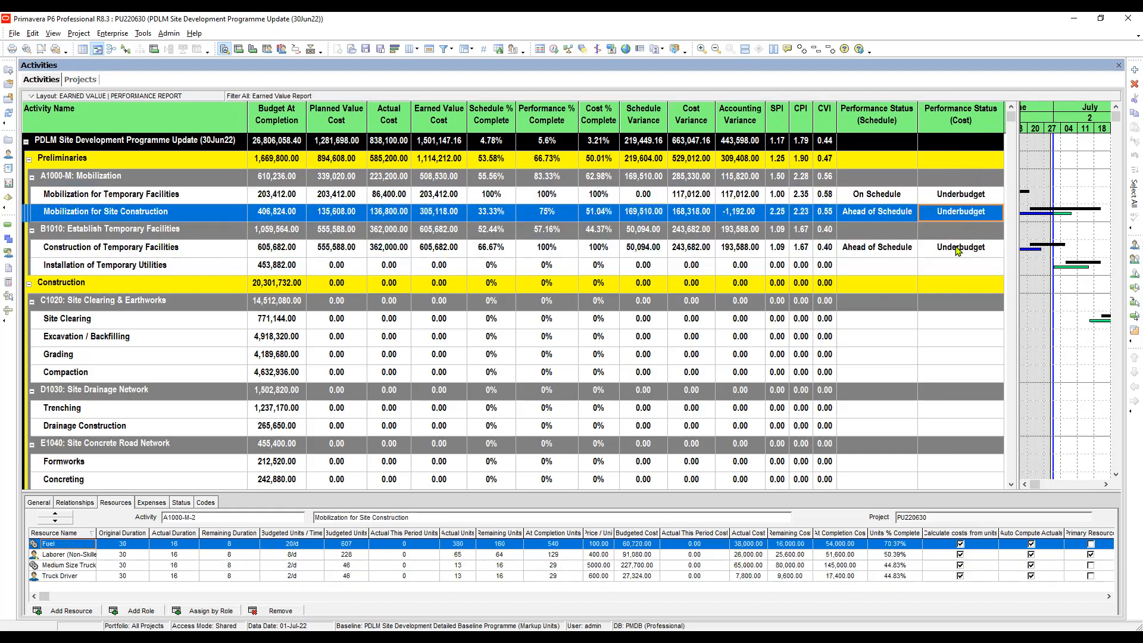
{"action": "left_click", "coordinate": [957, 250]}
{"action": "left_click", "coordinate": [892, 252]}
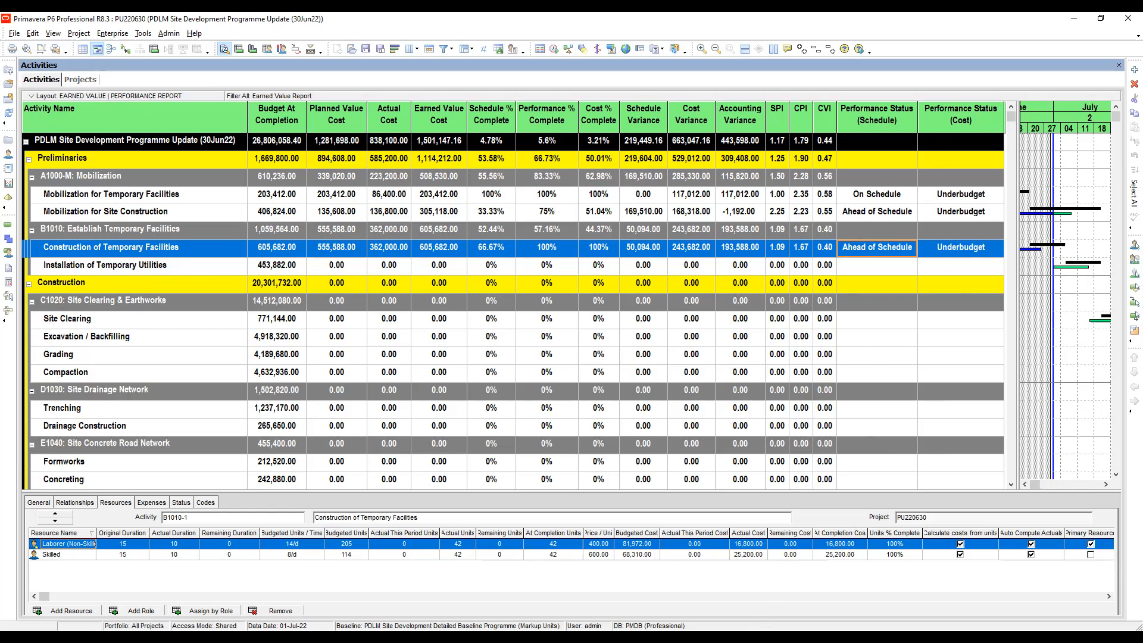
Advance the slides to the final Earned Value | Performance Report with SPI 1.17, CPI 1.79
{"action": "left_click", "coordinate": [641, 355]}
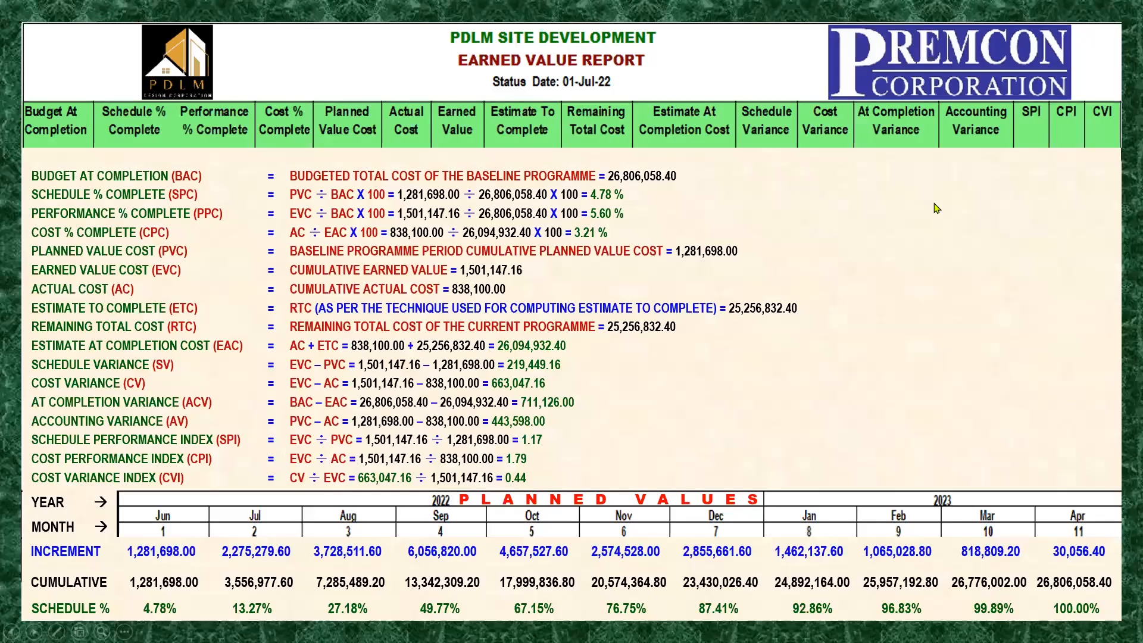
{"action": "left_click", "coordinate": [893, 234]}
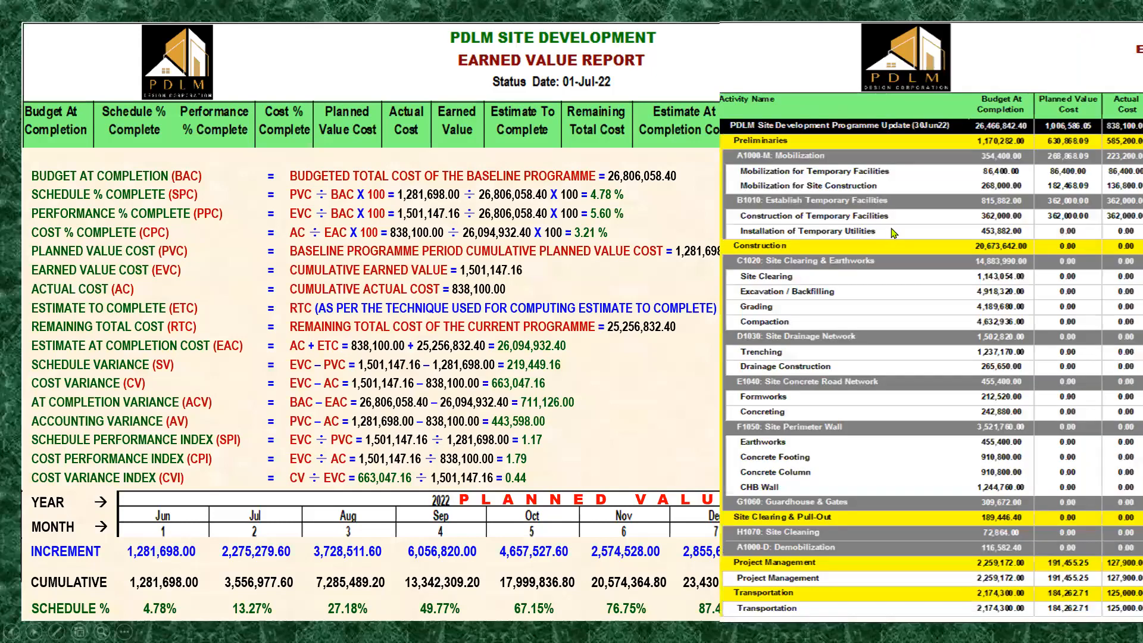
{"action": "left_click", "coordinate": [893, 234]}
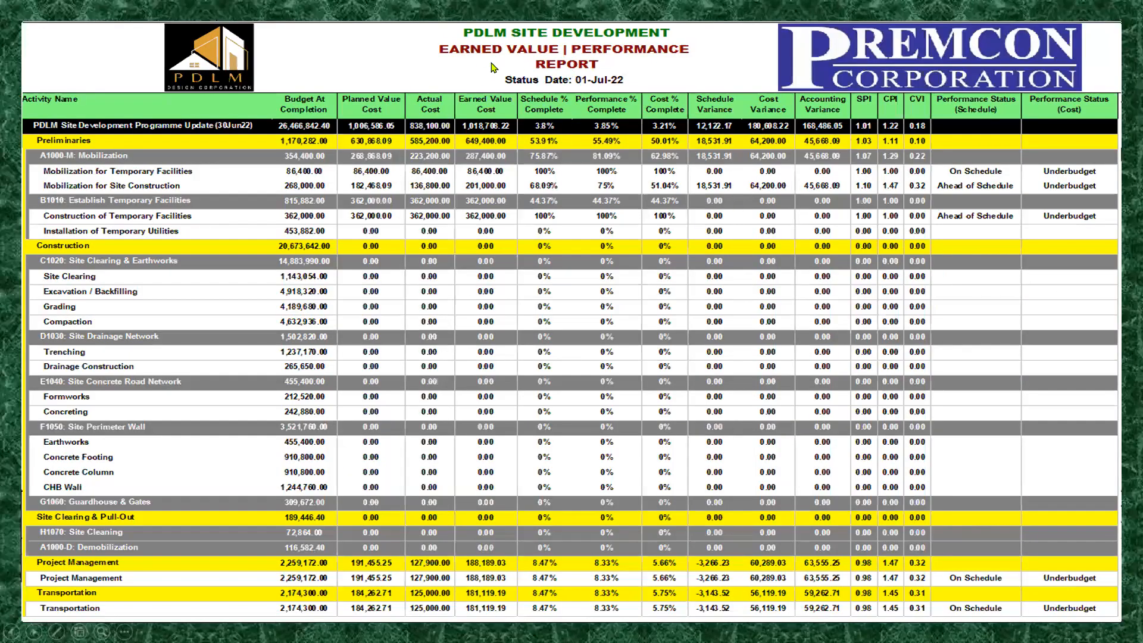